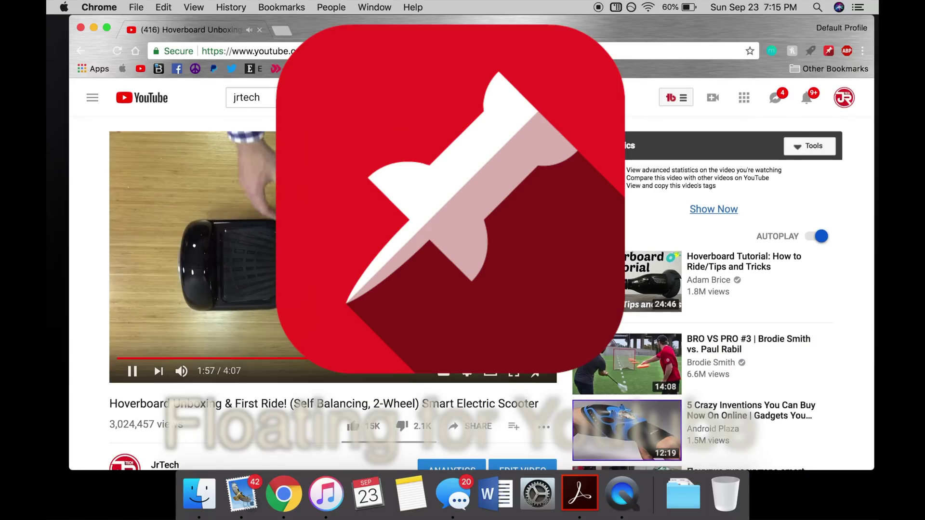
- Pop the hoverboard video into a playing floating window and start the comment 'Great video JR!'
left_click(829, 51)
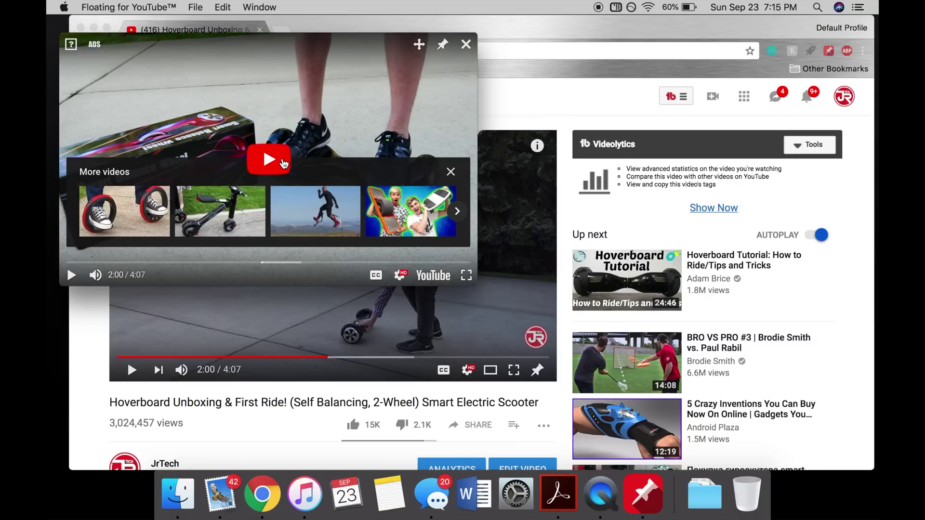
left_click(277, 162)
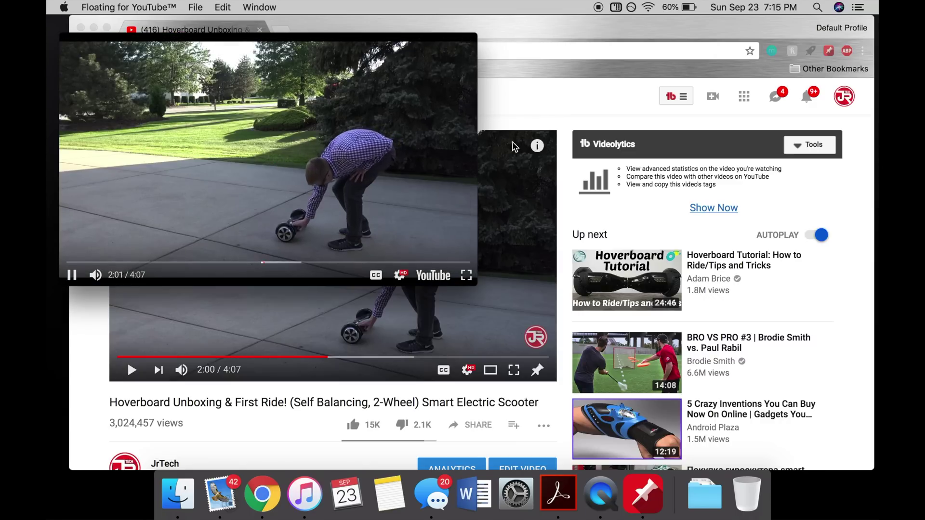
left_click(531, 110)
scroll(571, 104, "down", 3)
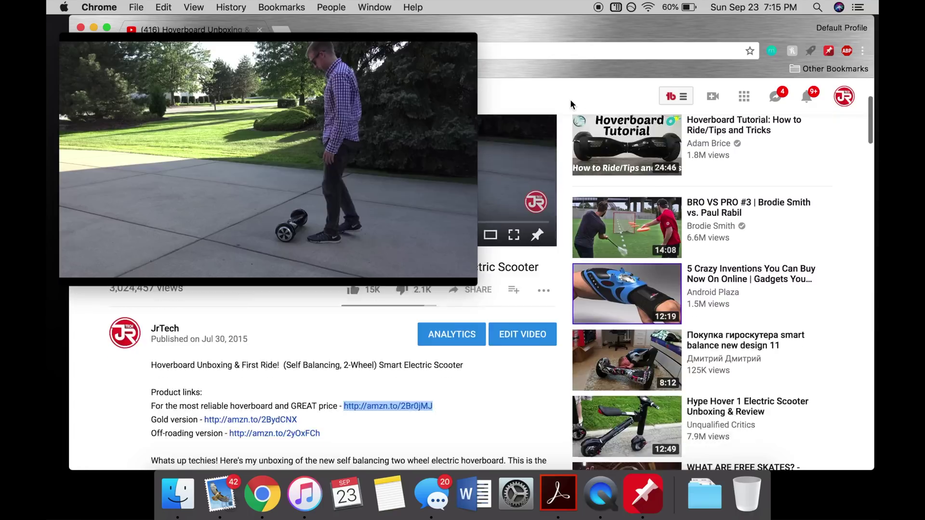
scroll(571, 99, "down", 2)
scroll(571, 99, "down", 5)
scroll(570, 100, "down", 3)
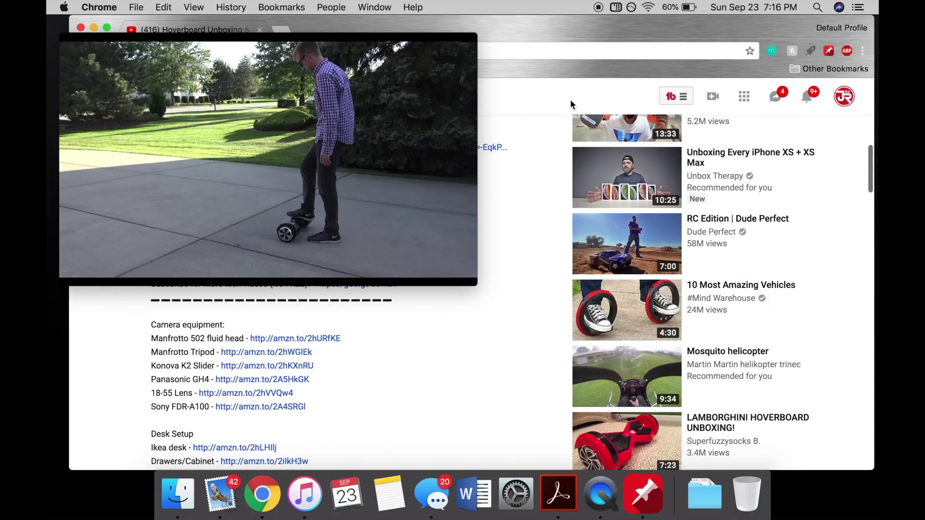
scroll(570, 99, "down", 5)
scroll(571, 99, "down", 3)
scroll(570, 99, "down", 3)
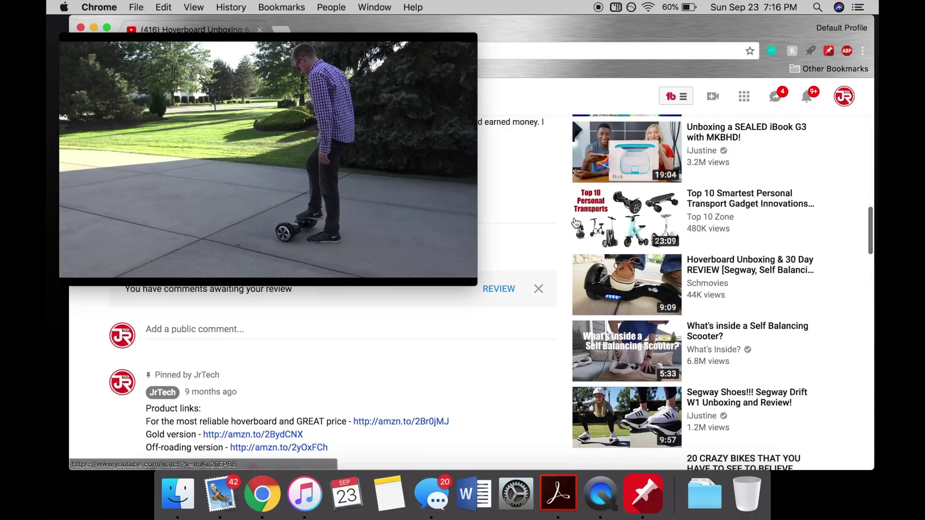
scroll(575, 224, "up", 1)
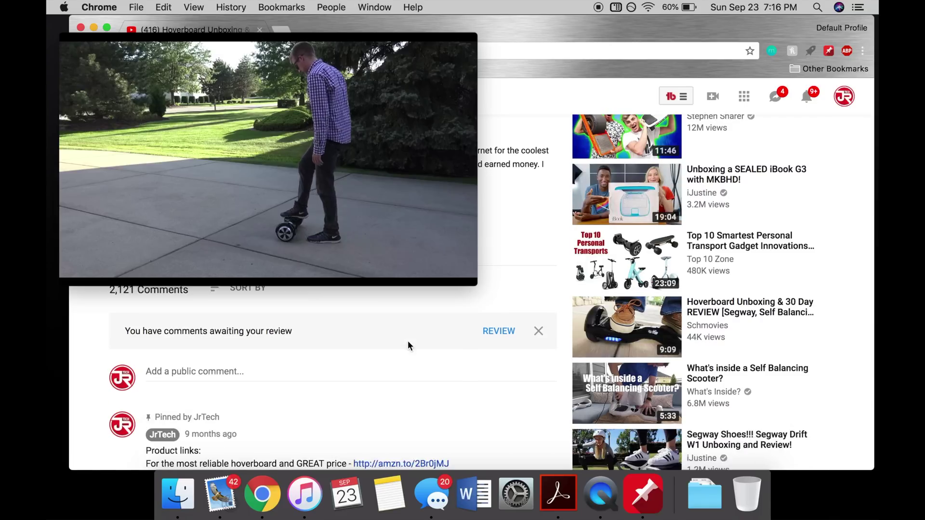
scroll(408, 346, "down", 1)
left_click(268, 357)
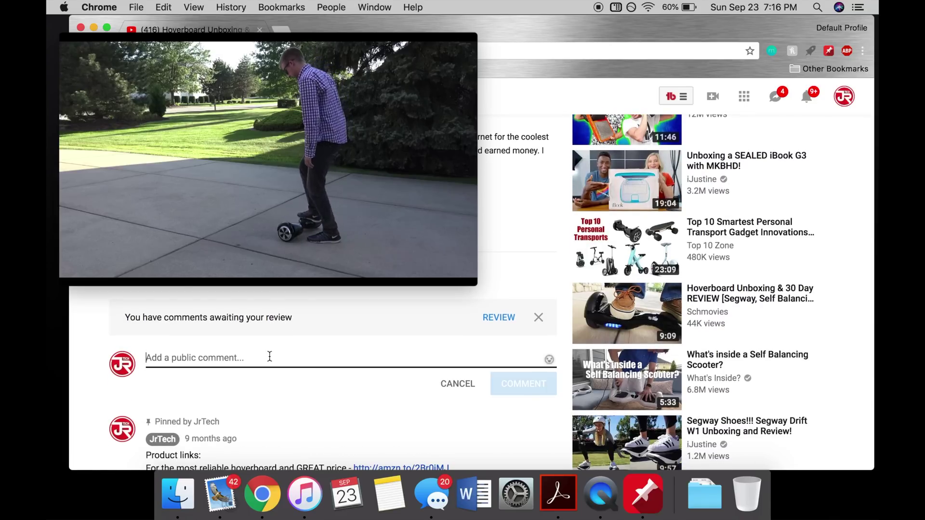
type("Great video ")
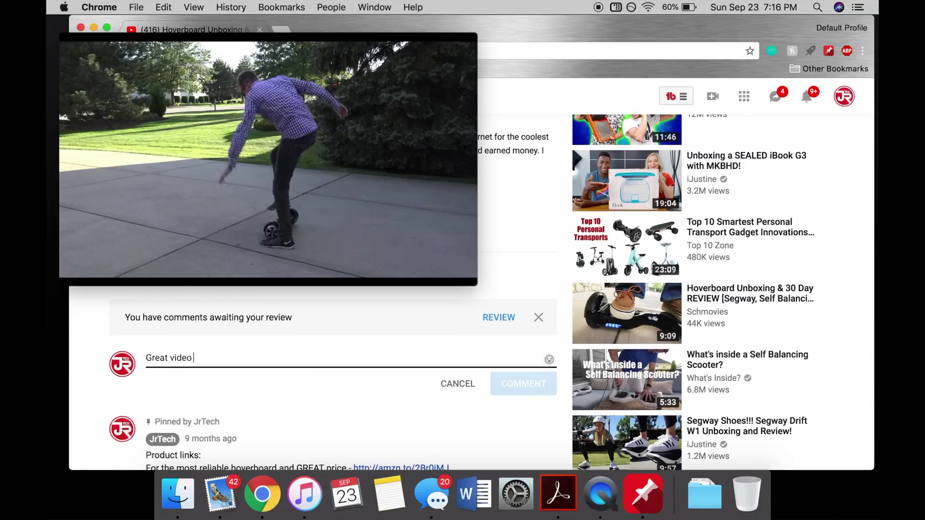
type("JR!")
scroll(243, 386, "down", 1)
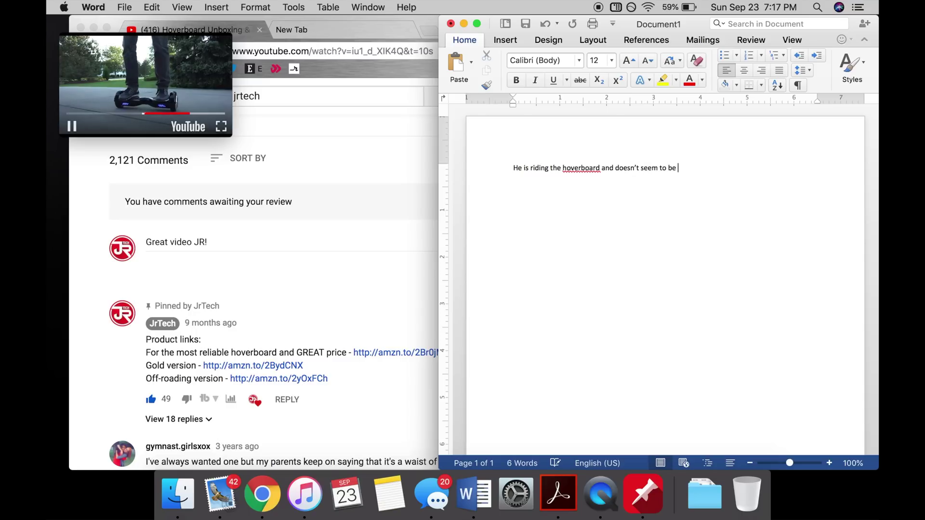
type("that good at it")
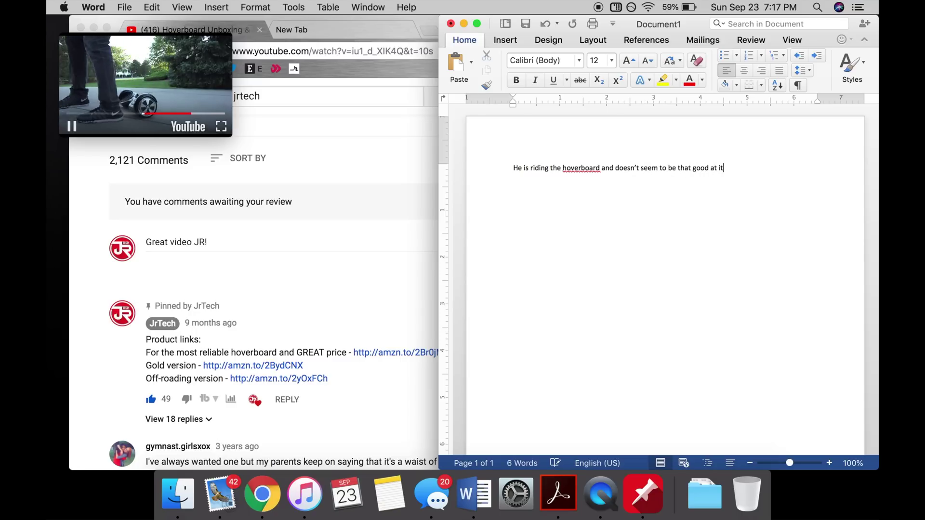
- Start a new line in the Word document after the hoverboard sentence
key("Return")
type("-")
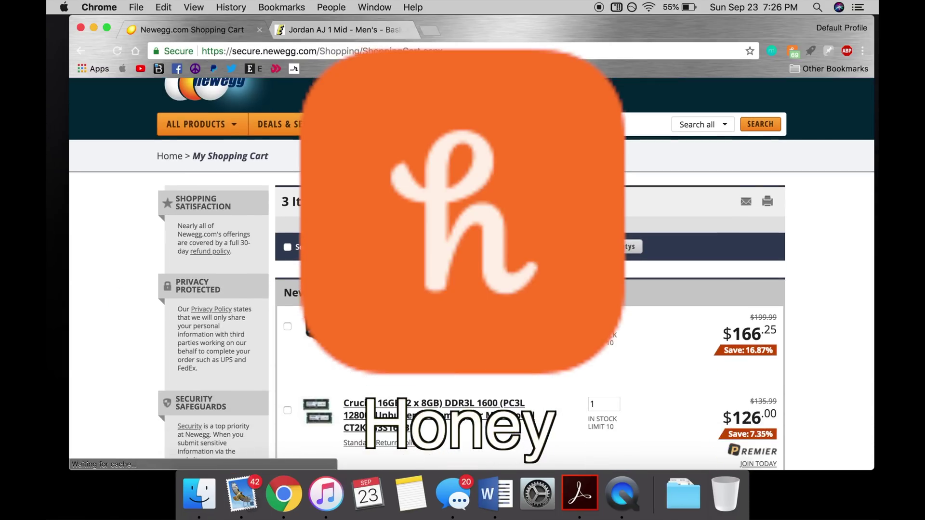
scroll(574, 209, "down", 2)
scroll(574, 209, "down", 2)
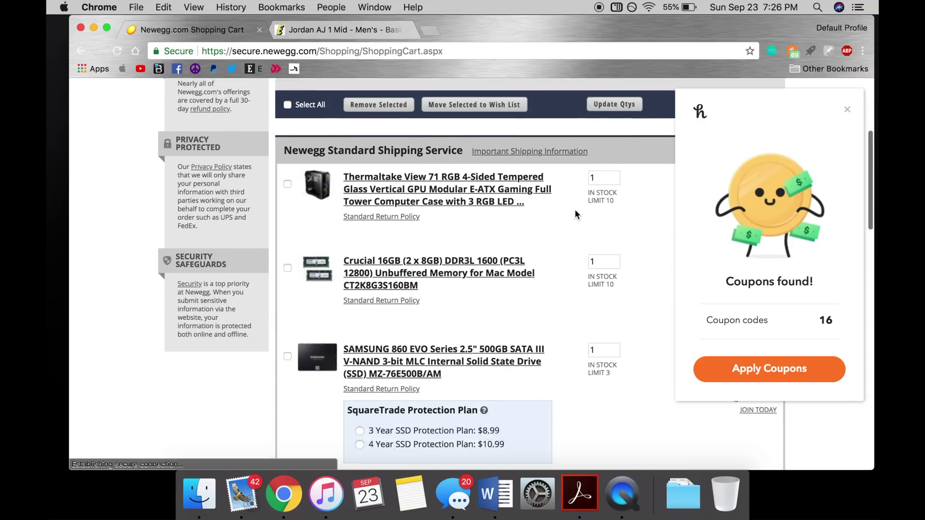
scroll(575, 209, "down", 4)
scroll(574, 210, "down", 5)
scroll(575, 210, "down", 3)
scroll(575, 210, "down", 3)
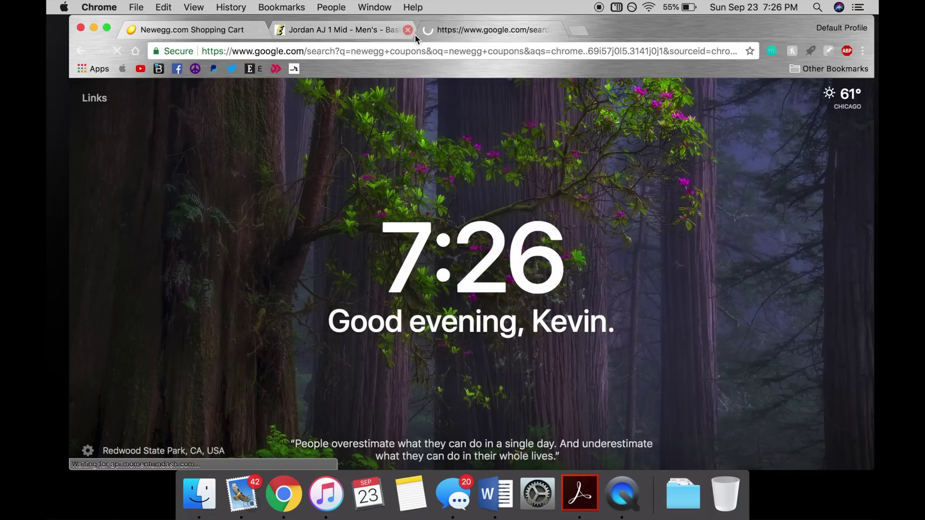
- Search Newegg coupons, open a coupon deal, and have Honey auto-apply codes to the cart
left_click(290, 320)
scroll(643, 222, "down", 1)
left_click(644, 222)
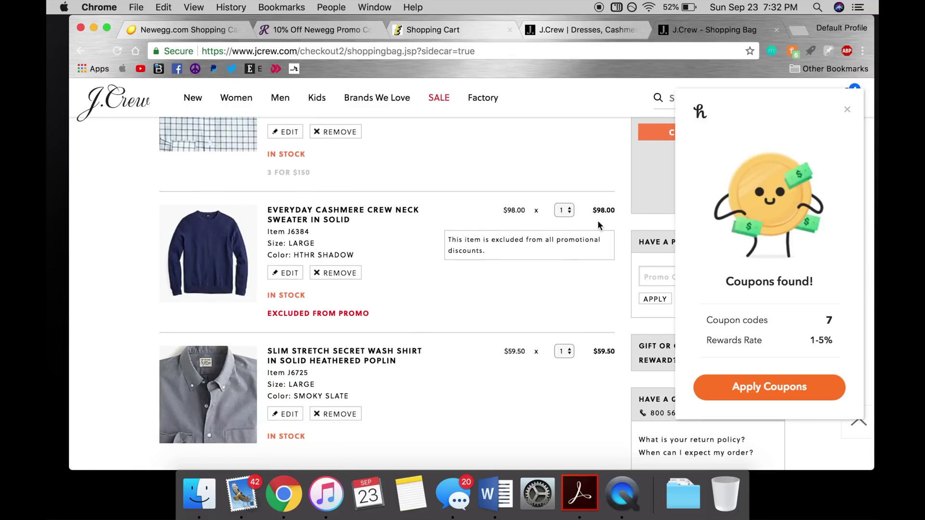
left_click(769, 387)
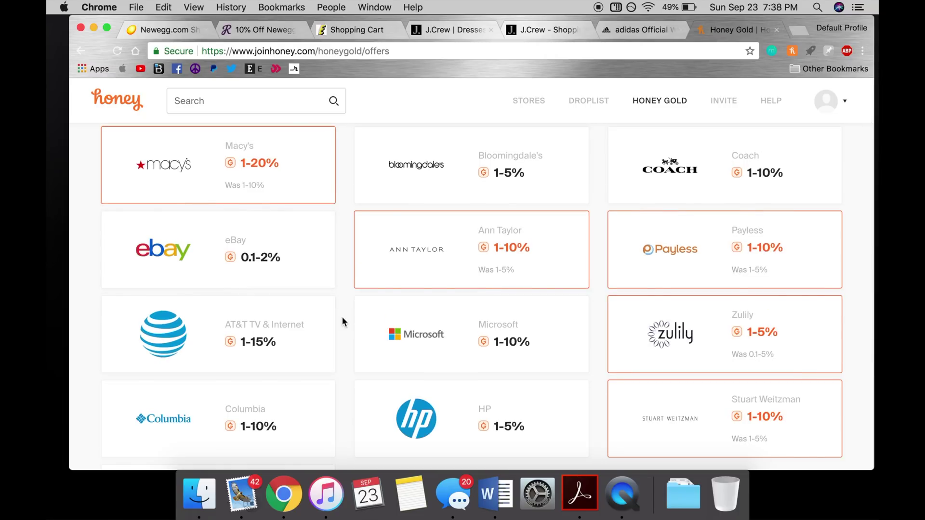
scroll(343, 321, "up", 2)
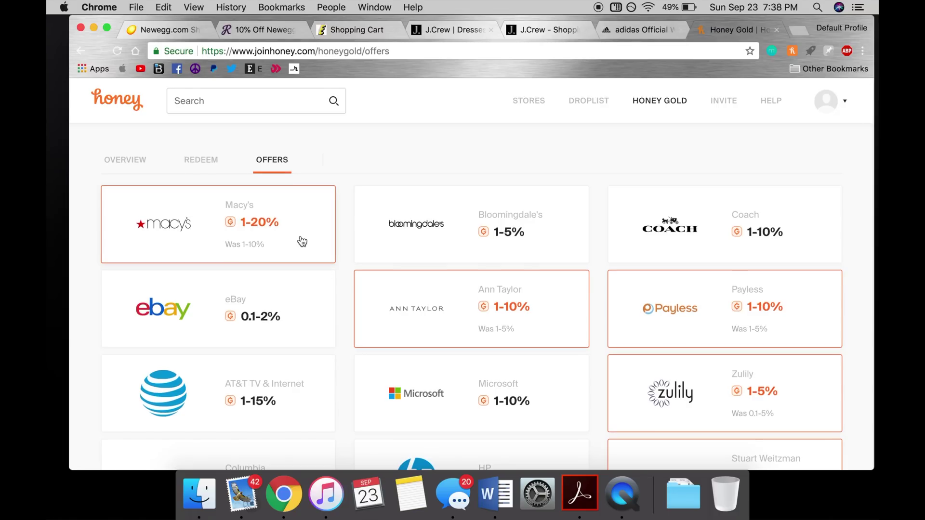
scroll(302, 239, "up", 1)
- Browse Honey Gold gift card redemption, then the Overview with its transaction history
left_click(206, 174)
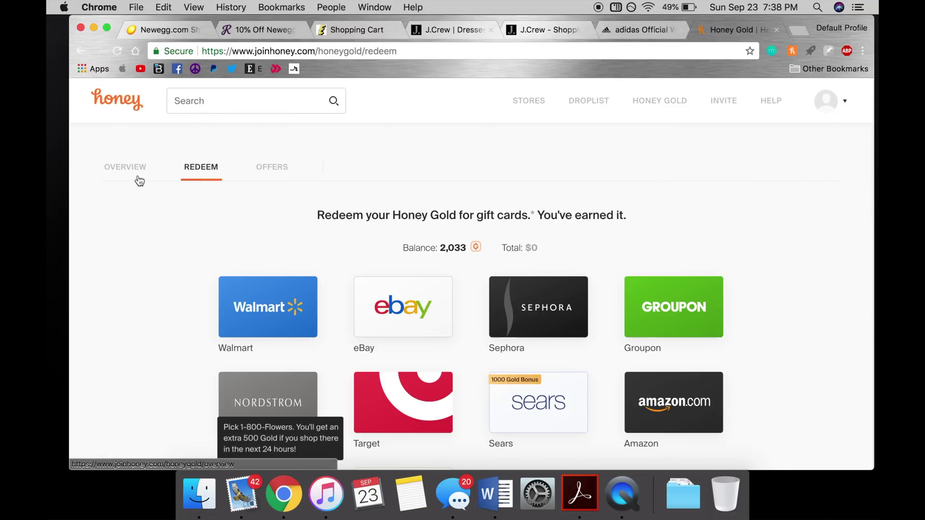
scroll(213, 197, "down", 3)
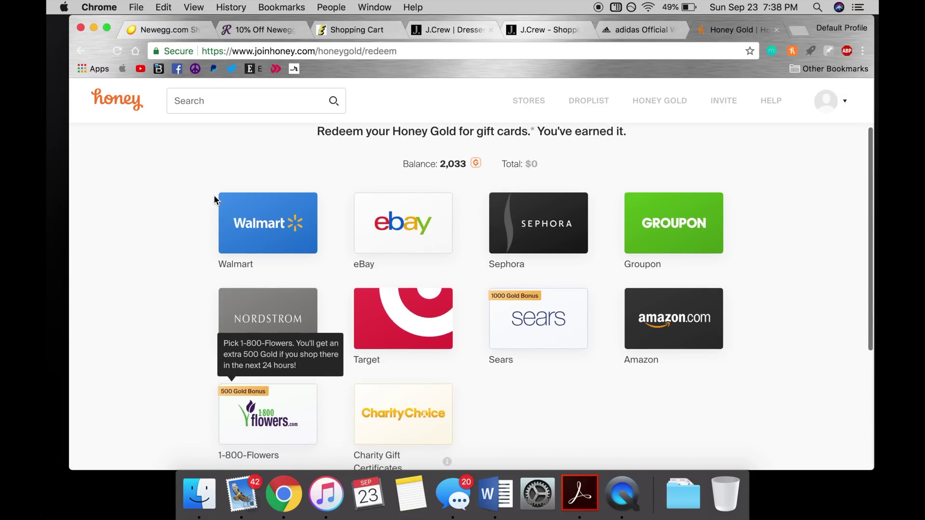
scroll(649, 331, "down", 2)
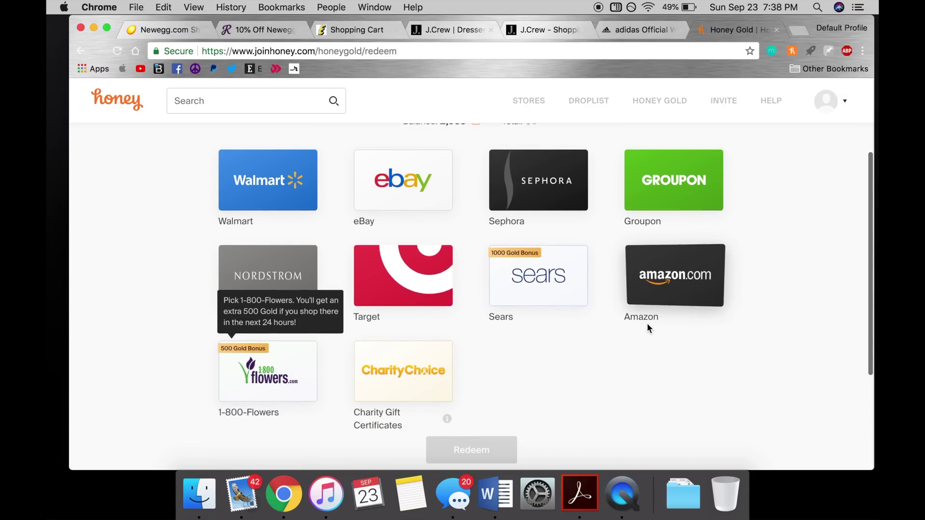
scroll(267, 191, "down", 2)
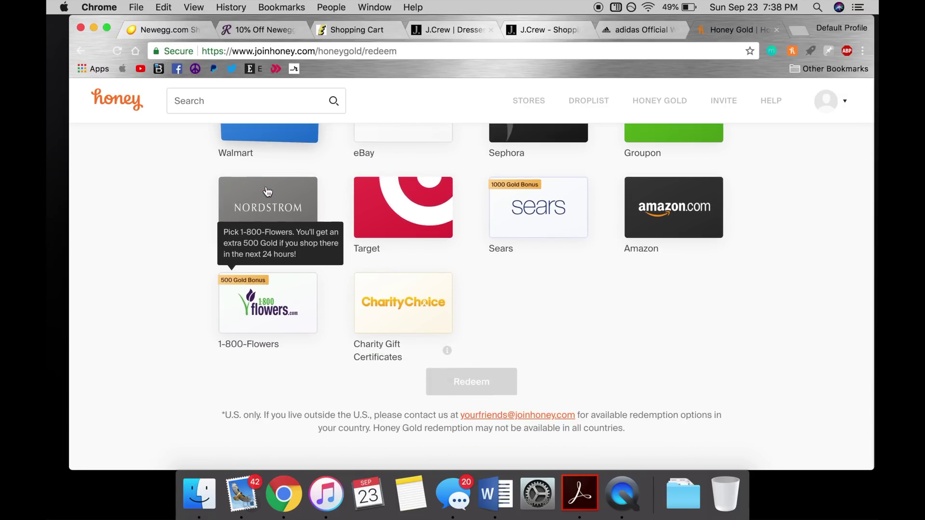
scroll(267, 192, "up", 3)
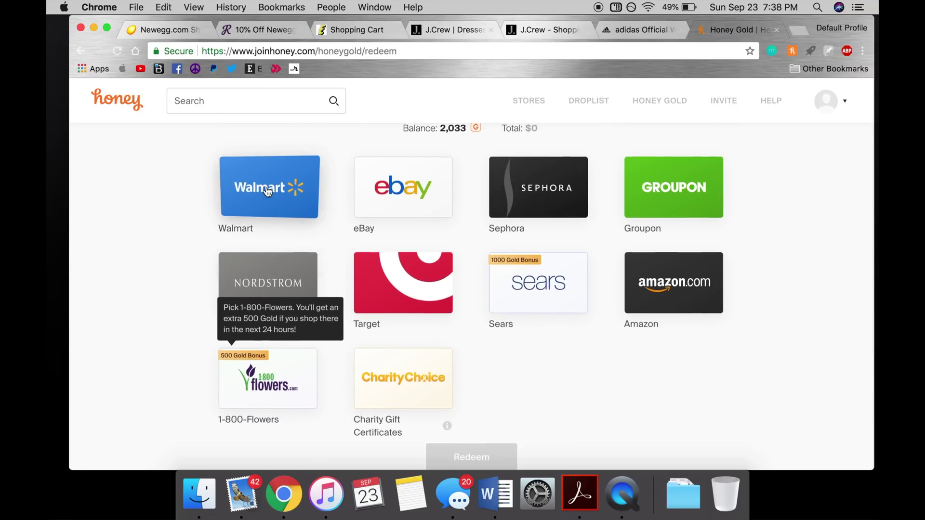
scroll(267, 192, "up", 2)
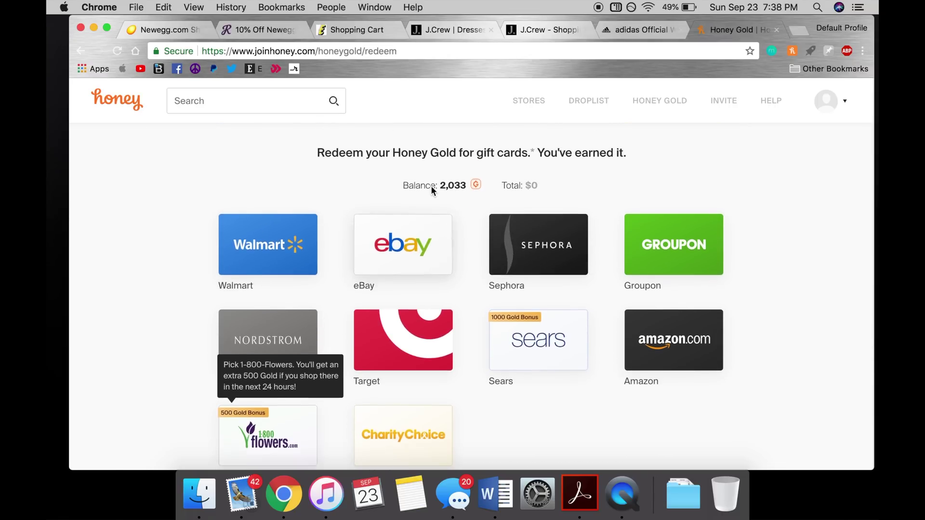
scroll(470, 233, "up", 1)
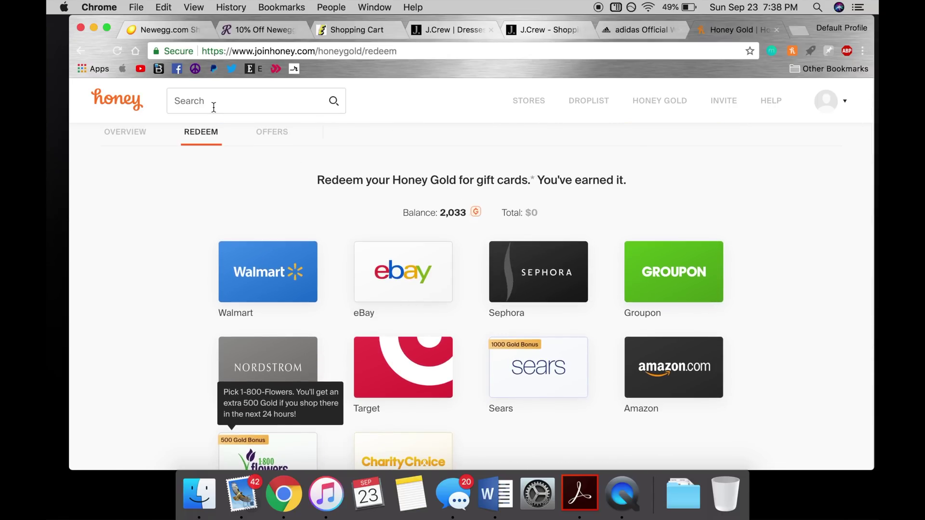
left_click(120, 141)
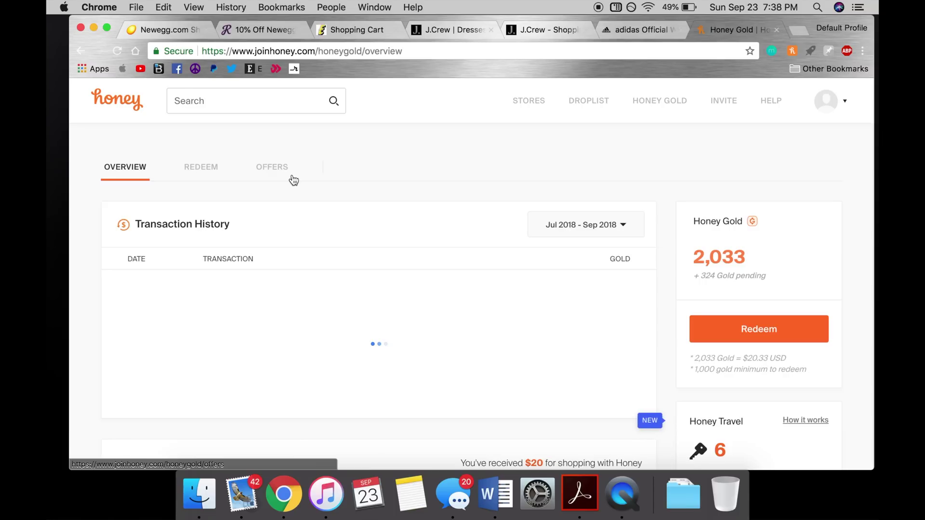
scroll(544, 210, "down", 2)
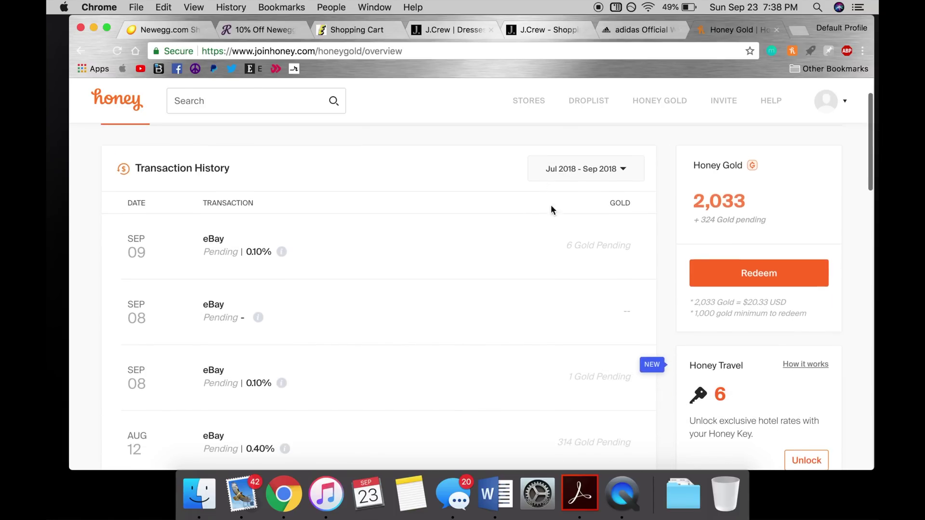
scroll(695, 202, "down", 3)
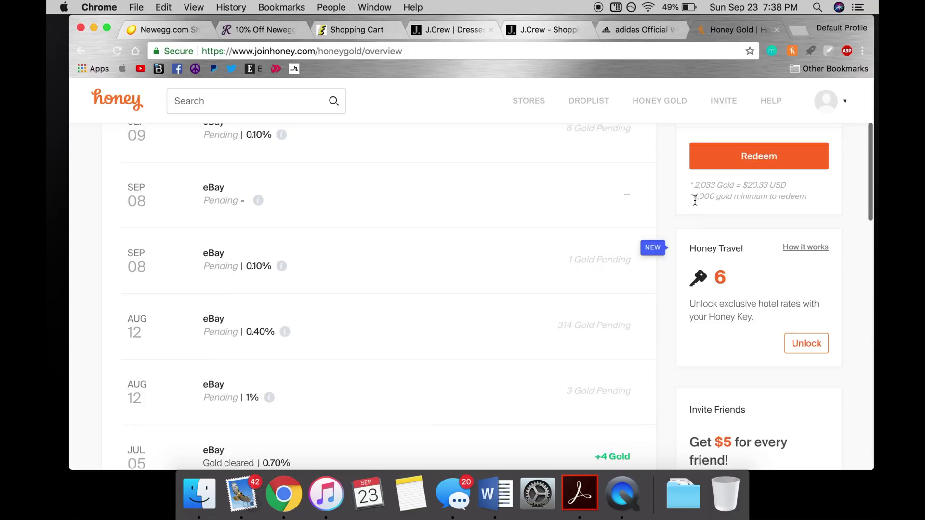
scroll(695, 200, "down", 2)
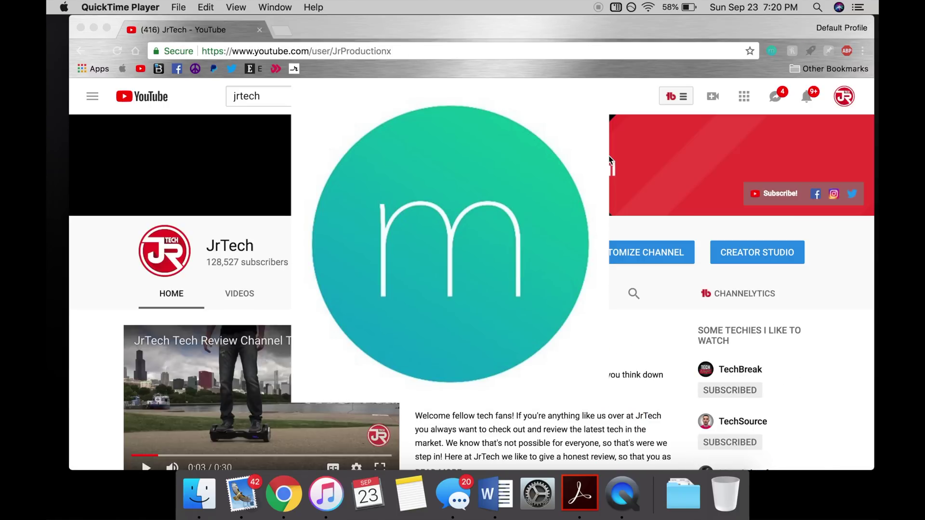
- Open a Momentum new tab, view and close the Chicago forecast, and open and close an extra tab
left_click(281, 32)
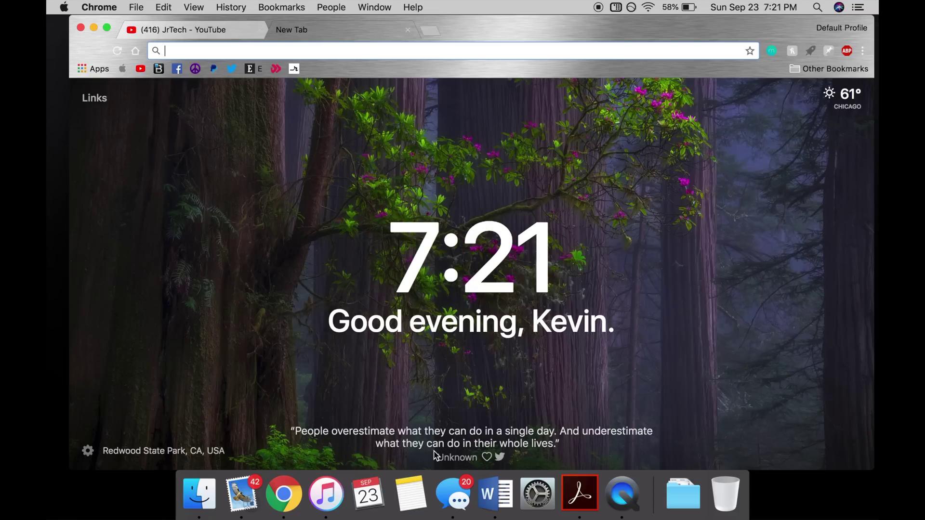
left_click(844, 105)
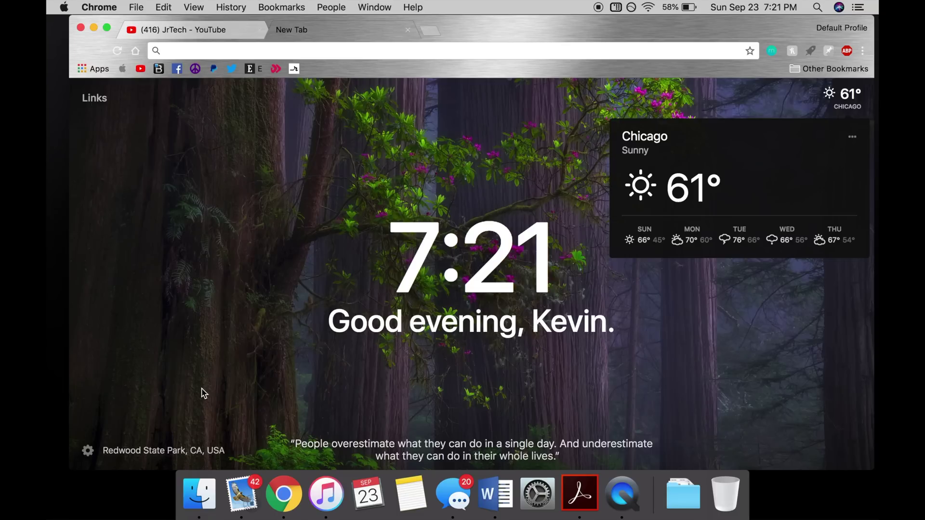
left_click(221, 326)
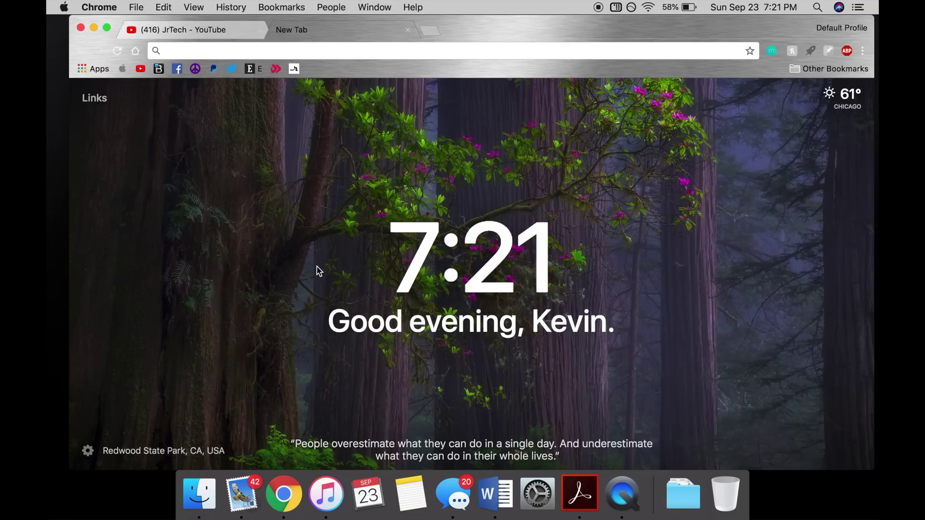
left_click(770, 51)
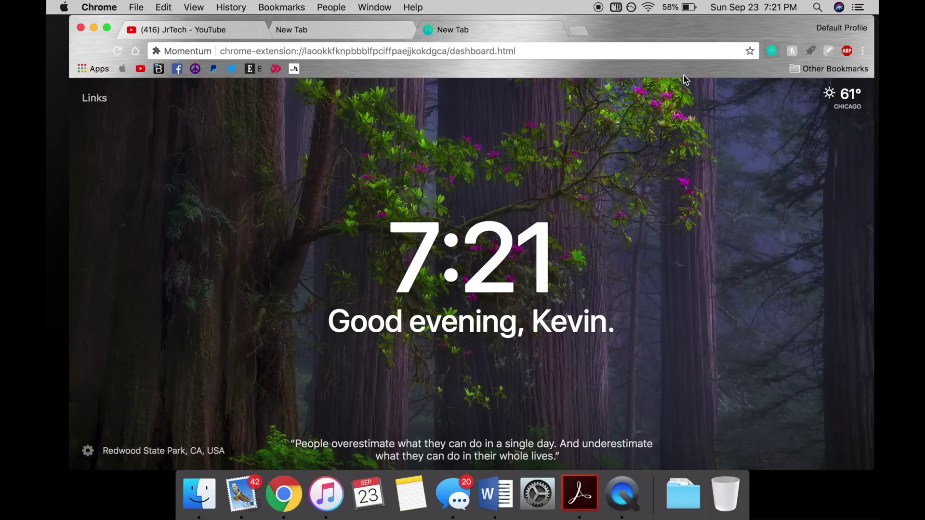
left_click(556, 30)
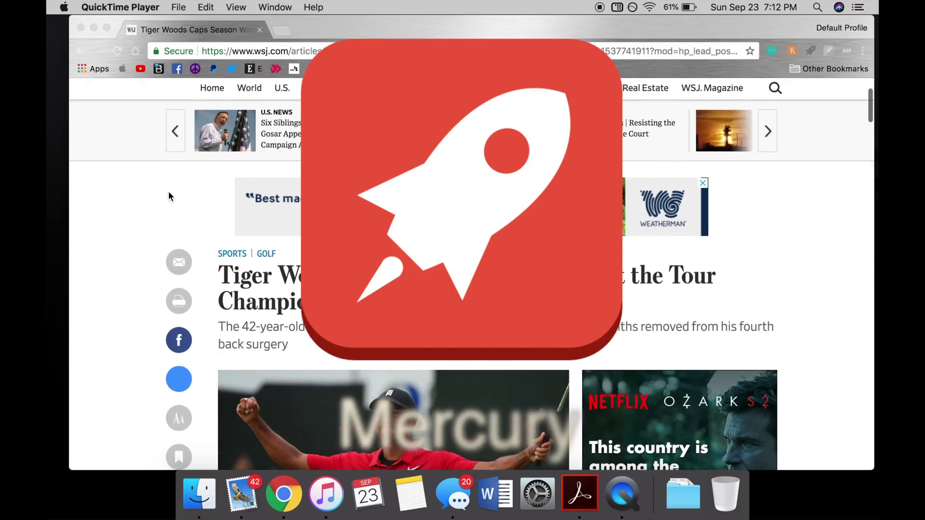
scroll(168, 192, "down", 1)
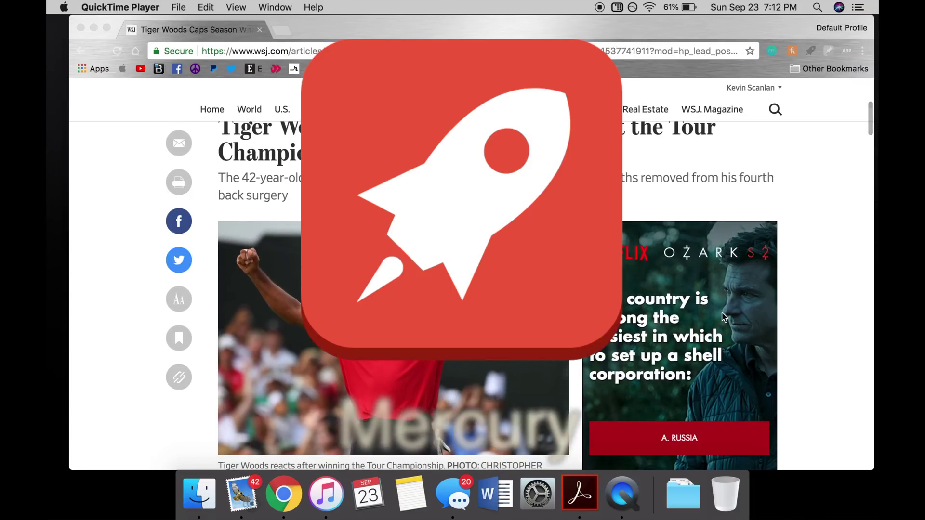
scroll(694, 300, "down", 10)
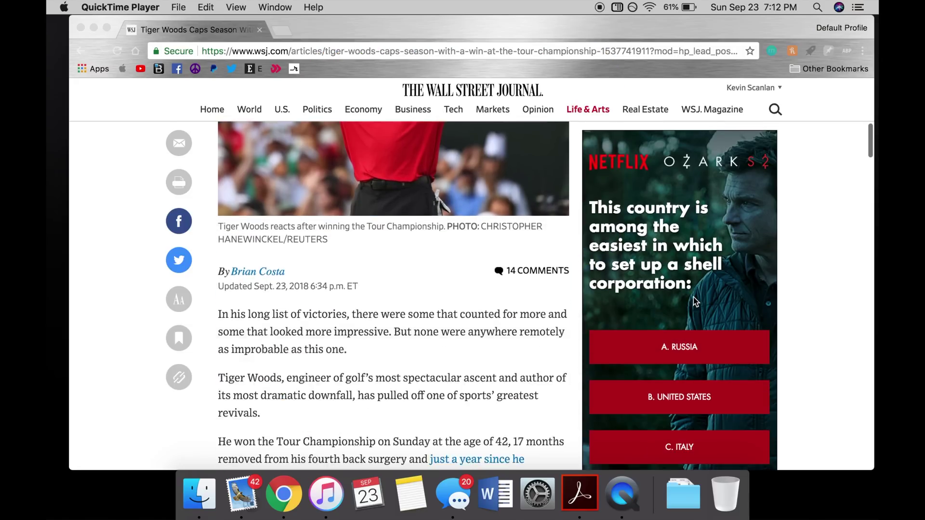
scroll(354, 244, "down", 3)
scroll(354, 244, "down", 4)
scroll(353, 244, "down", 3)
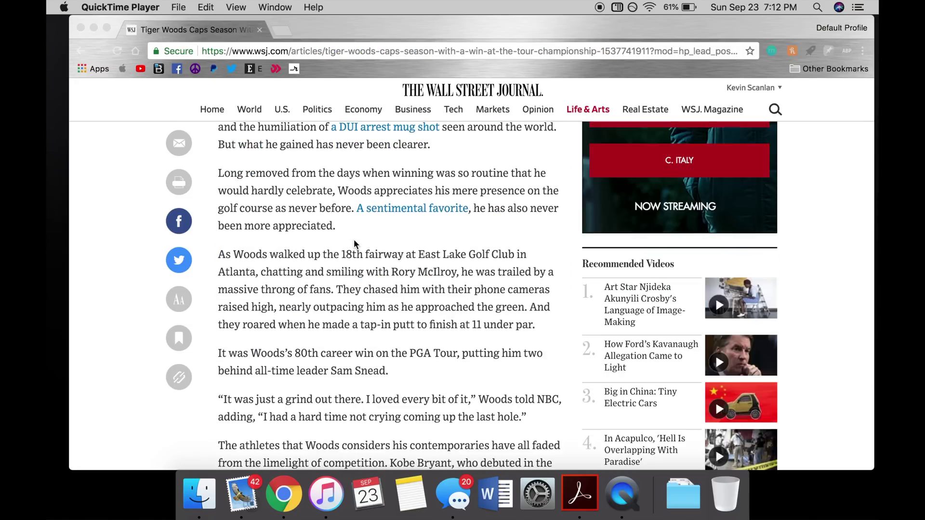
scroll(353, 244, "down", 6)
scroll(353, 244, "down", 3)
scroll(353, 239, "down", 5)
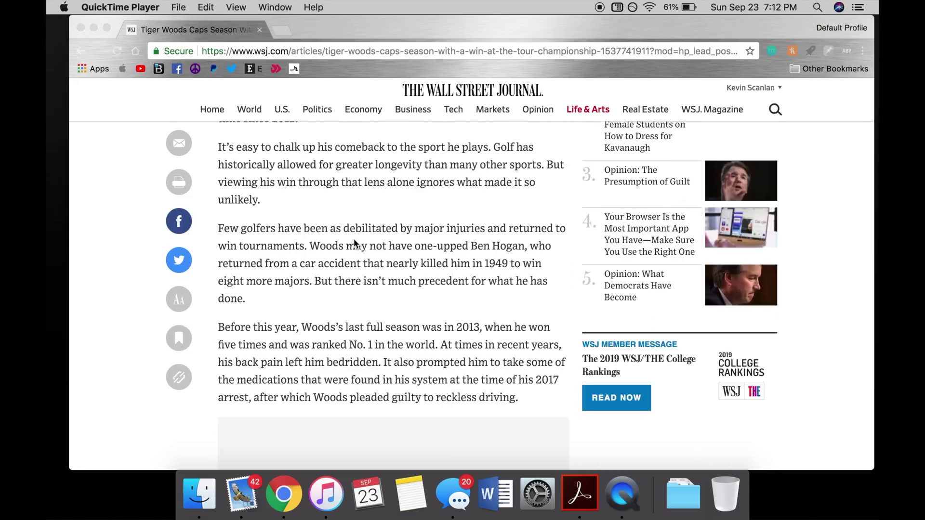
scroll(353, 238, "down", 3)
scroll(353, 239, "down", 2)
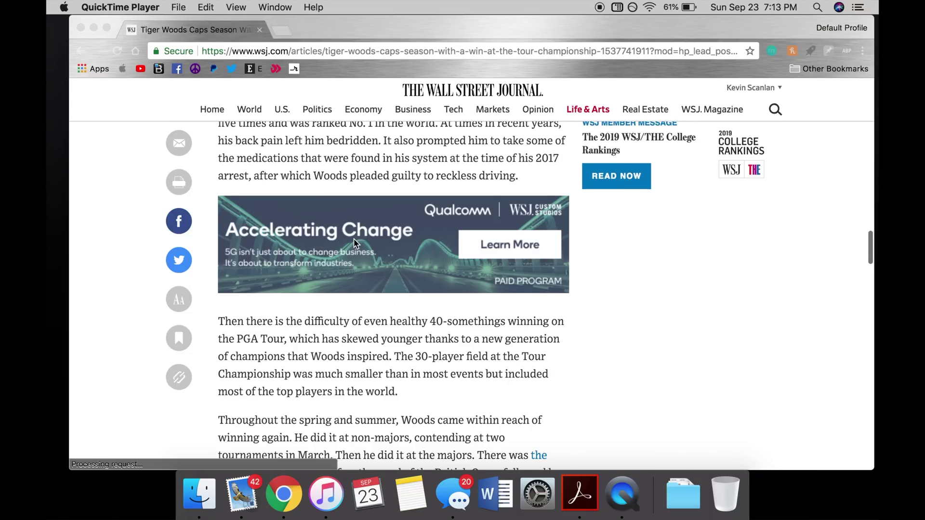
scroll(354, 238, "down", 4)
scroll(354, 241, "down", 1)
scroll(355, 242, "down", 2)
scroll(354, 243, "down", 1)
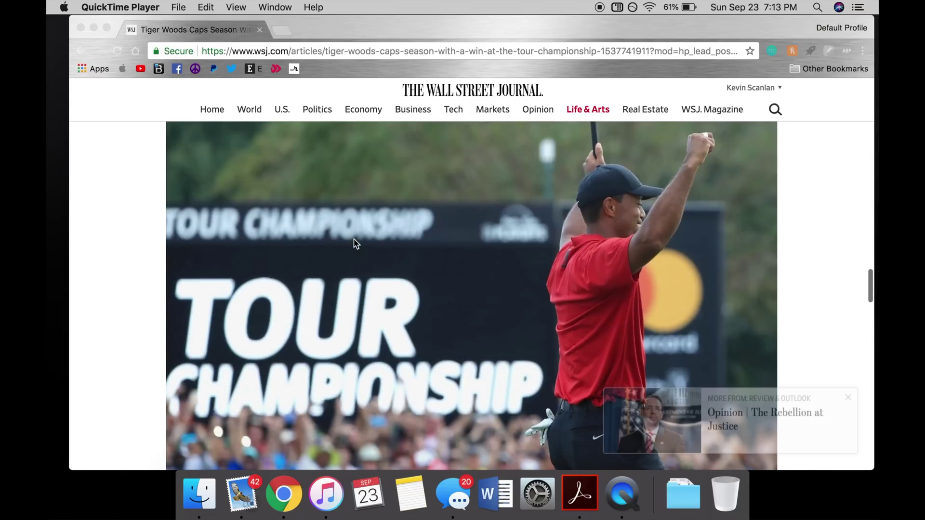
scroll(355, 242, "down", 4)
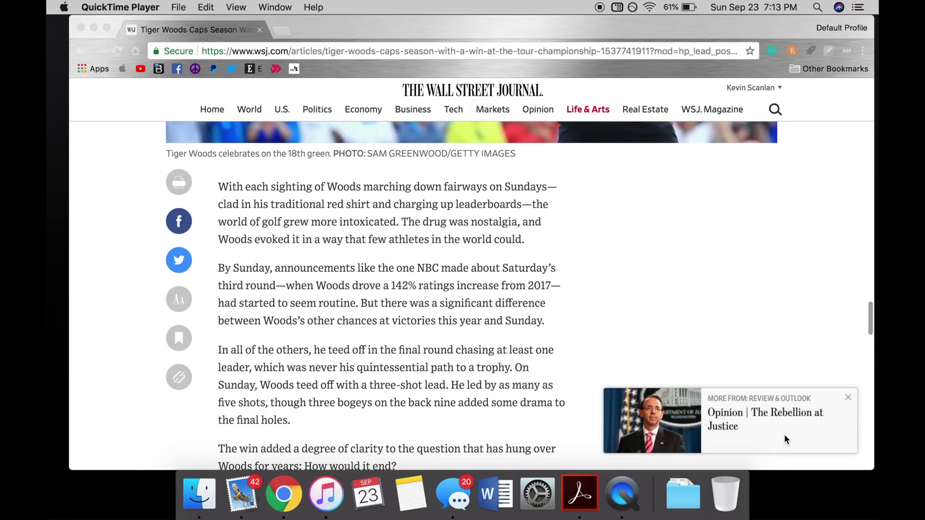
scroll(613, 258, "down", 1)
scroll(612, 260, "down", 3)
scroll(612, 260, "up", 1)
scroll(612, 261, "up", 2)
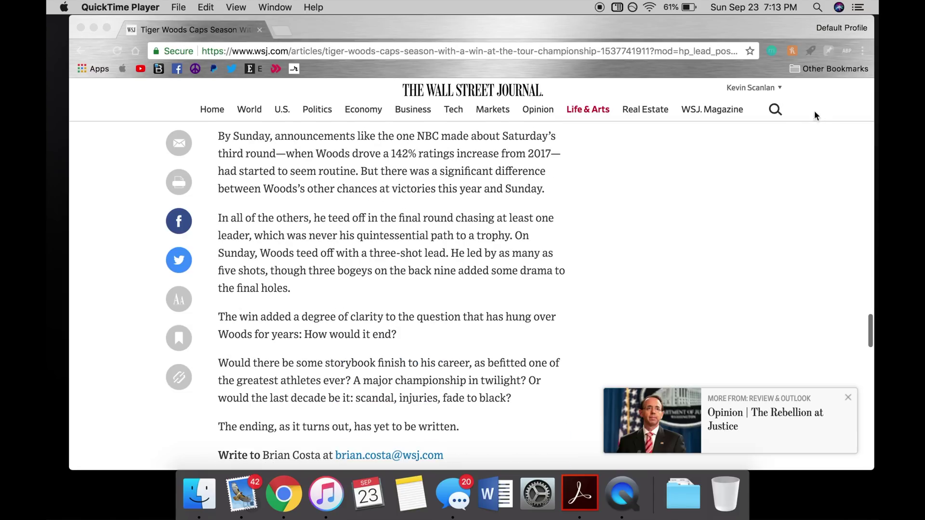
- Switch the WSJ Tiger Woods article into Mercury reader view
left_click(812, 50)
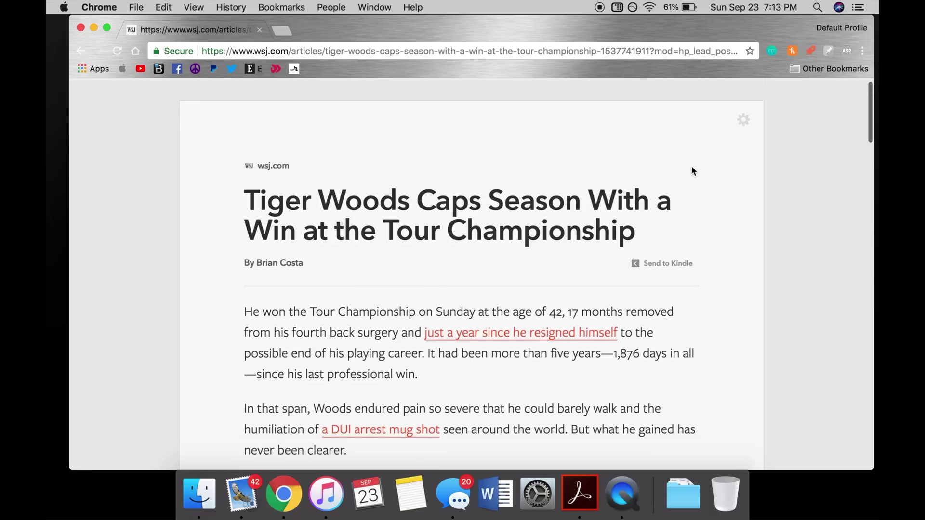
scroll(691, 166, "down", 3)
scroll(691, 171, "down", 2)
scroll(691, 170, "down", 1)
scroll(691, 170, "down", 4)
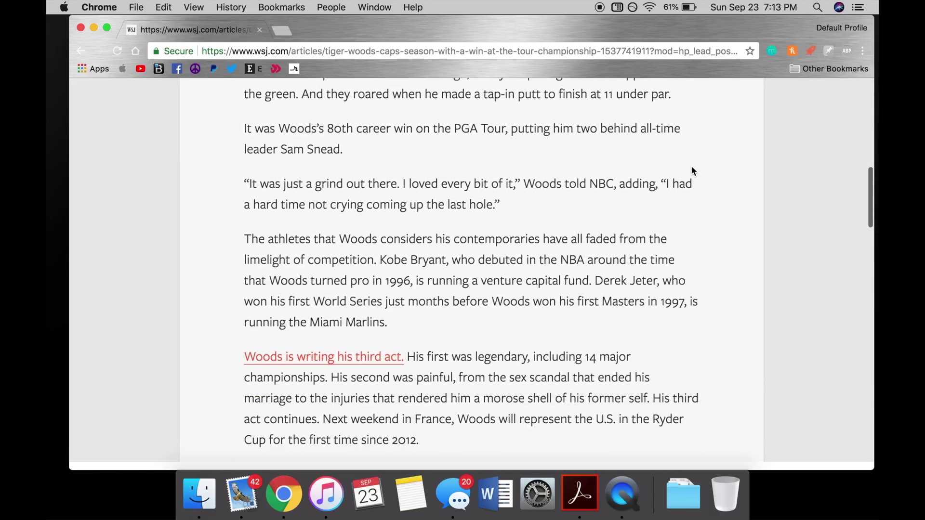
scroll(691, 171, "down", 4)
scroll(691, 171, "down", 2)
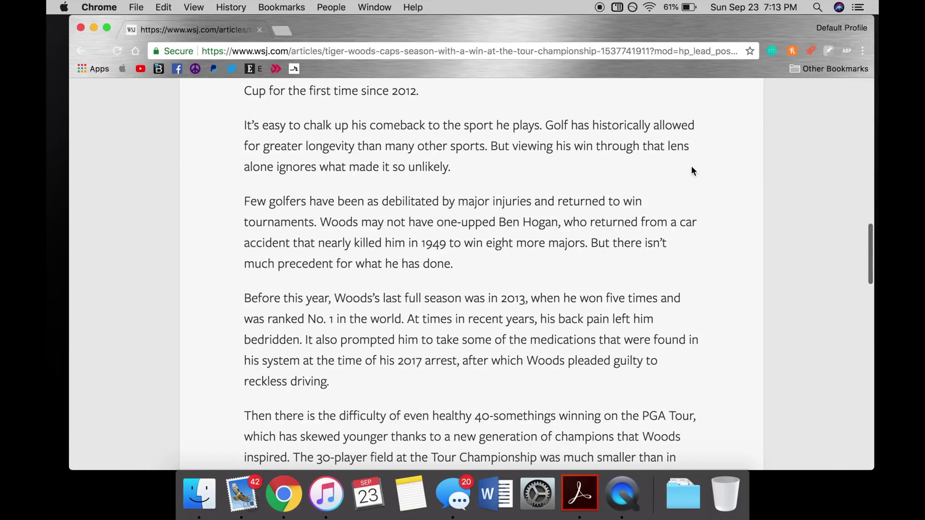
scroll(691, 171, "down", 2)
scroll(692, 171, "down", 3)
scroll(691, 170, "down", 3)
scroll(691, 171, "down", 1)
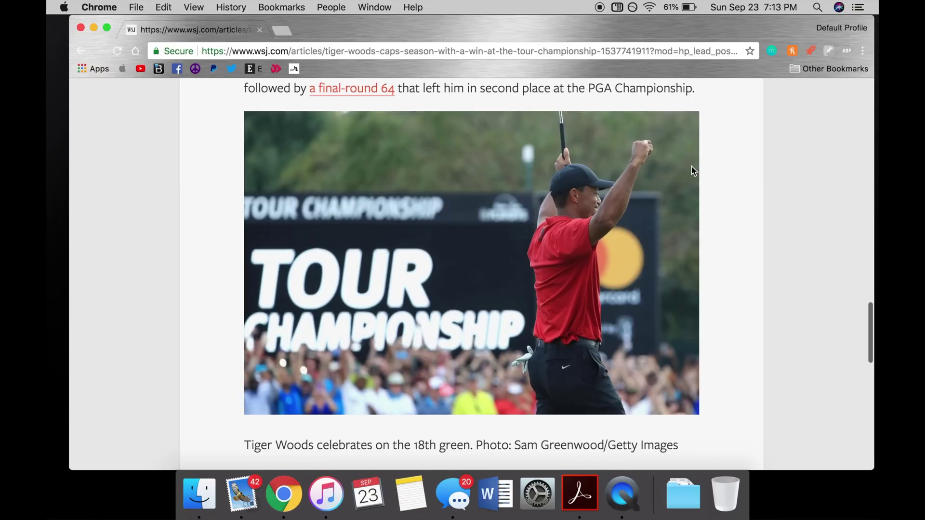
scroll(691, 171, "up", 2)
scroll(692, 170, "down", 1)
scroll(691, 171, "down", 4)
scroll(691, 170, "down", 5)
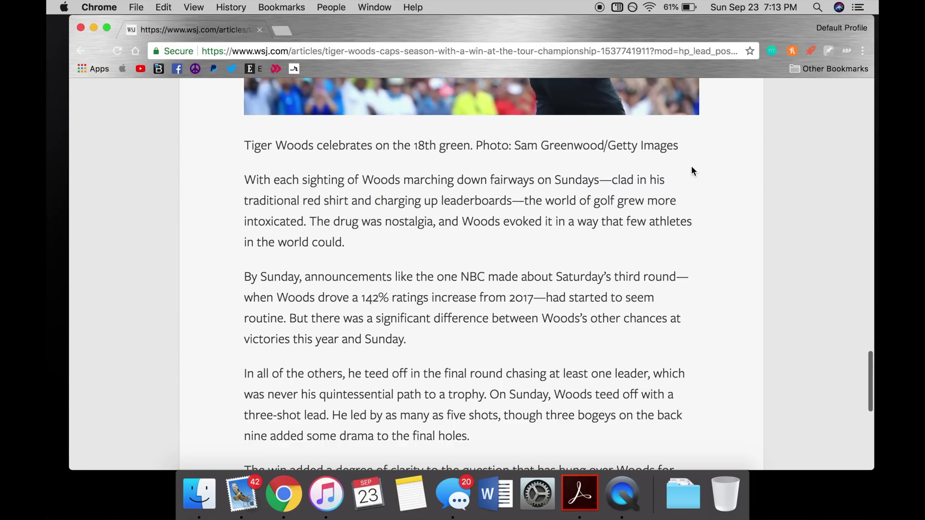
scroll(691, 171, "down", 2)
scroll(691, 171, "down", 6)
scroll(691, 171, "down", 2)
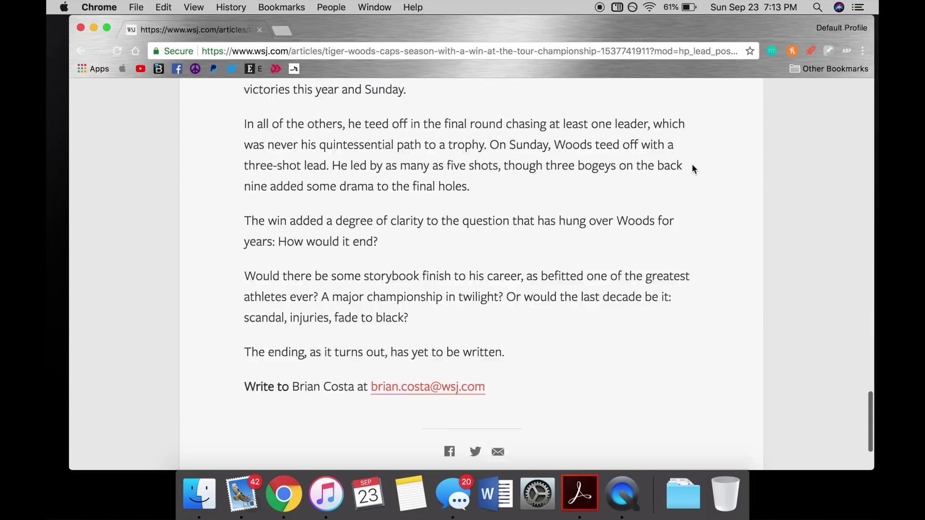
- Set the Mercury reader view to DARK theme, LARGE text and SERIF typography
key("super+Up")
left_click(744, 140)
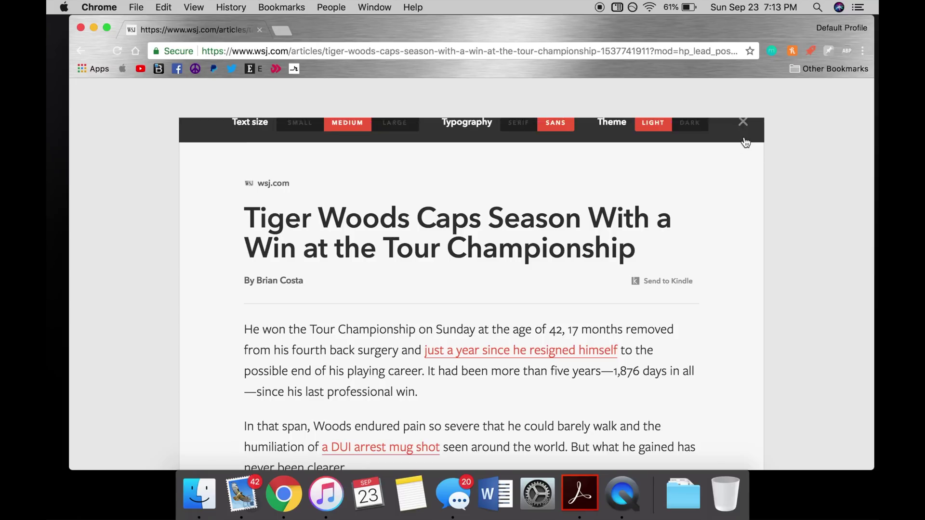
key("super+a")
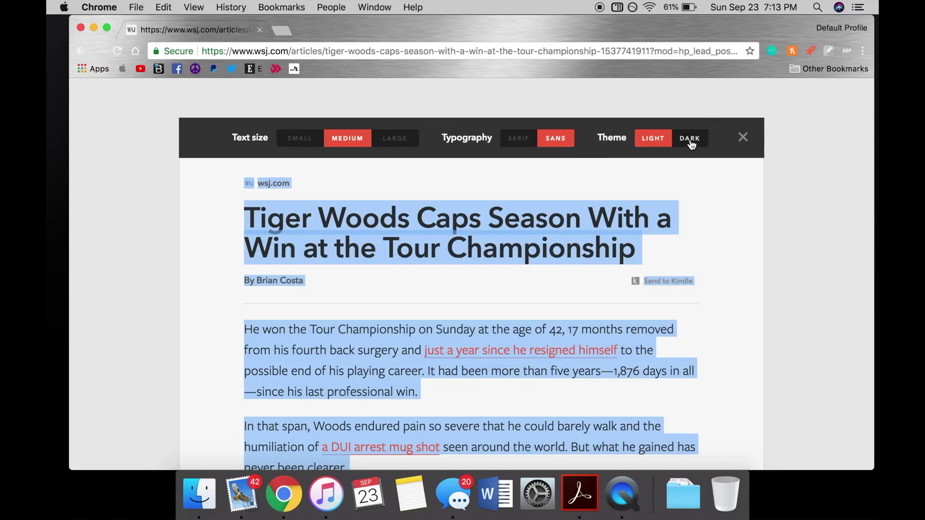
left_click(690, 139)
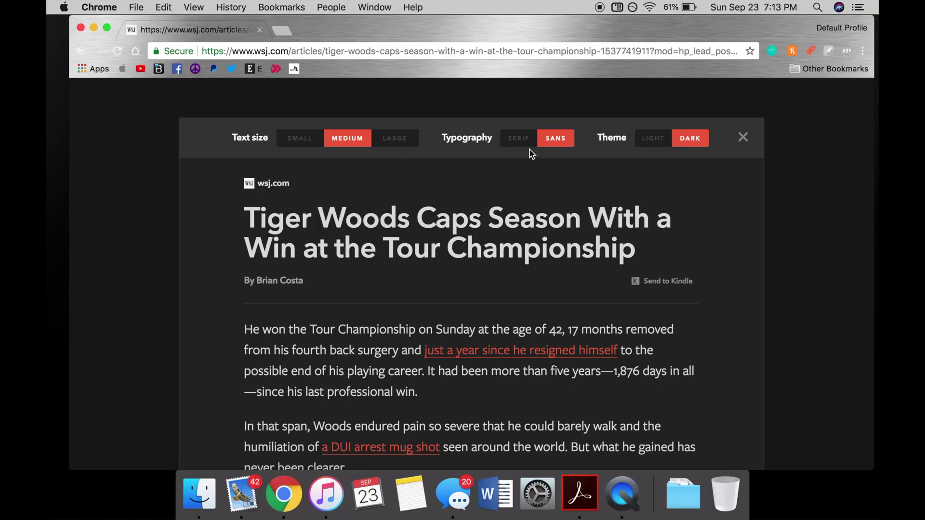
left_click(403, 142)
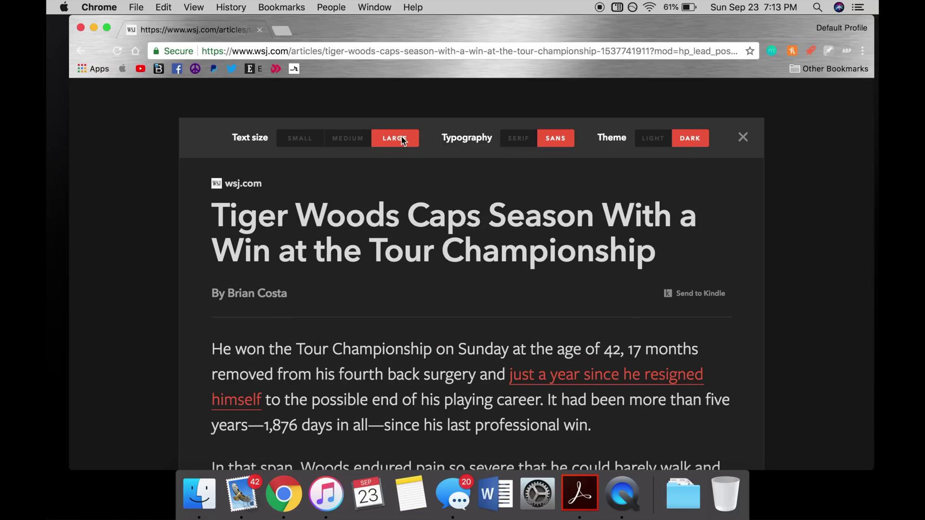
key("super+a")
left_click(510, 143)
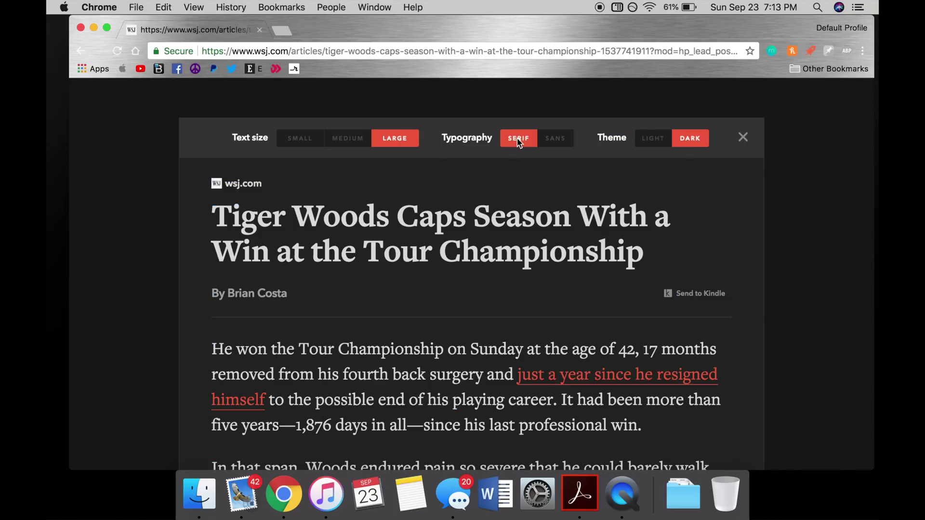
scroll(570, 145, "down", 2)
scroll(571, 145, "down", 1)
scroll(571, 146, "up", 2)
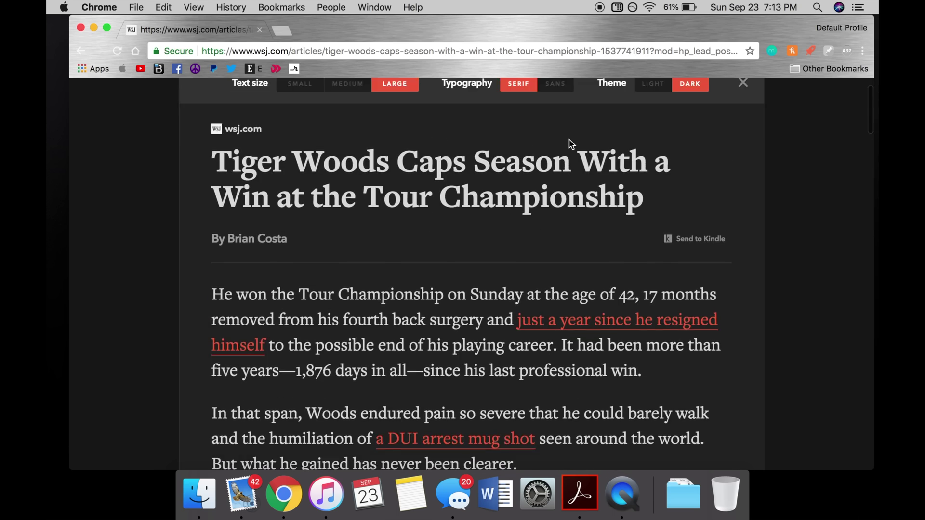
scroll(570, 146, "down", 5)
scroll(570, 145, "down", 4)
scroll(570, 144, "down", 2)
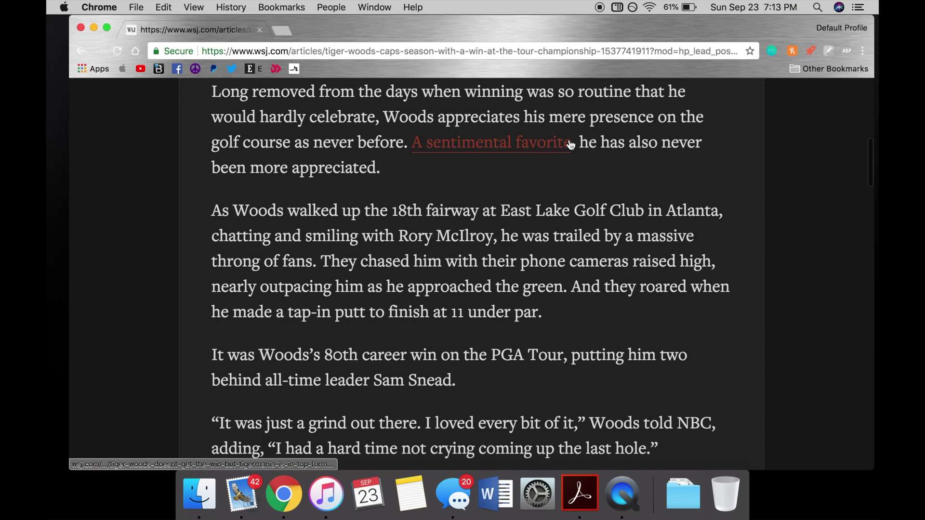
scroll(571, 143, "down", 5)
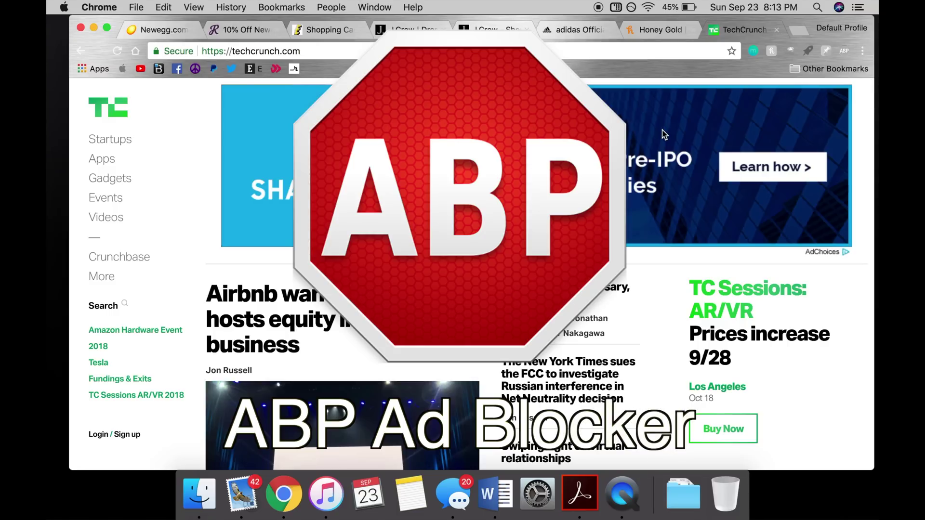
scroll(662, 134, "down", 1)
scroll(663, 134, "down", 4)
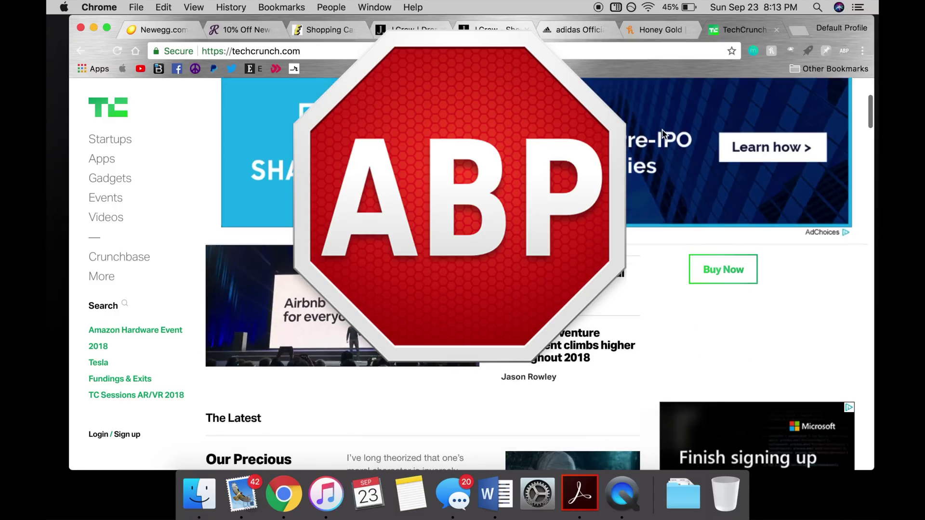
scroll(663, 134, "down", 3)
scroll(662, 134, "down", 1)
scroll(662, 134, "down", 3)
scroll(662, 134, "down", 4)
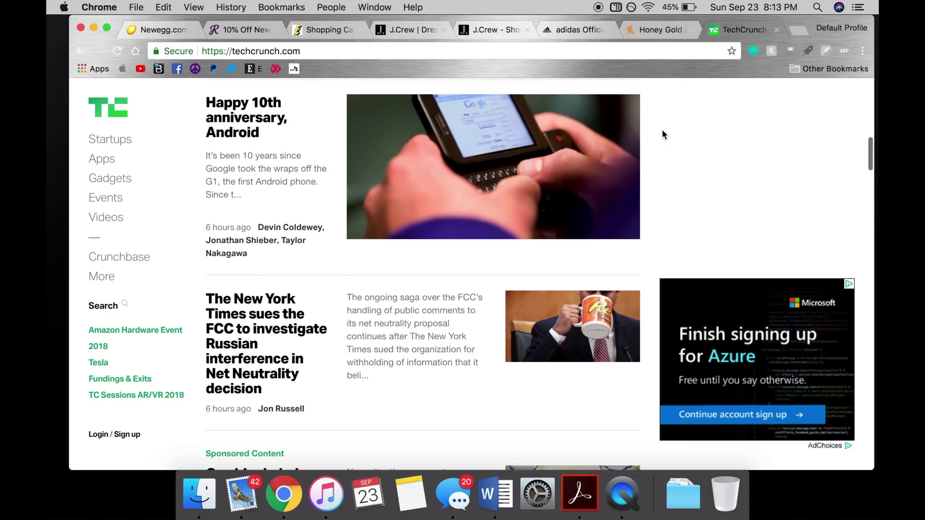
scroll(662, 134, "down", 5)
scroll(663, 134, "down", 2)
scroll(662, 134, "down", 2)
scroll(662, 134, "up", 2)
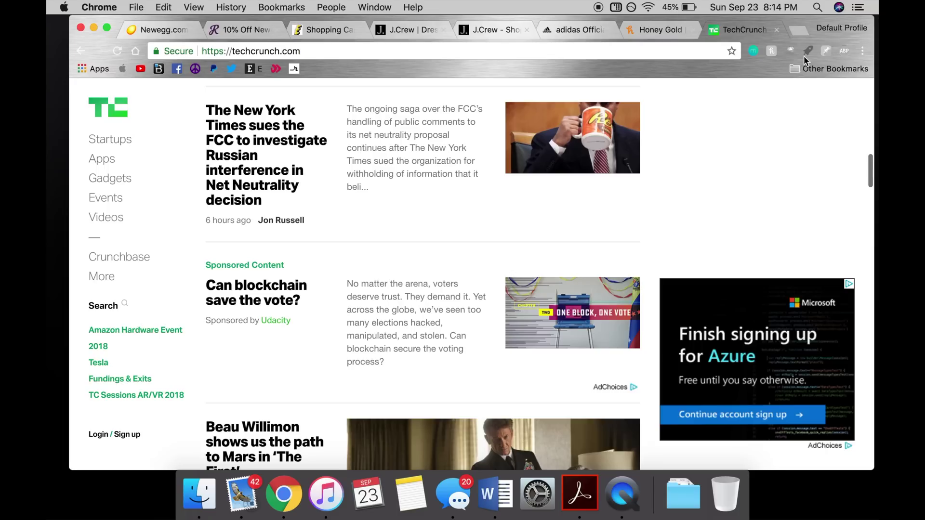
scroll(805, 151, "up", 10)
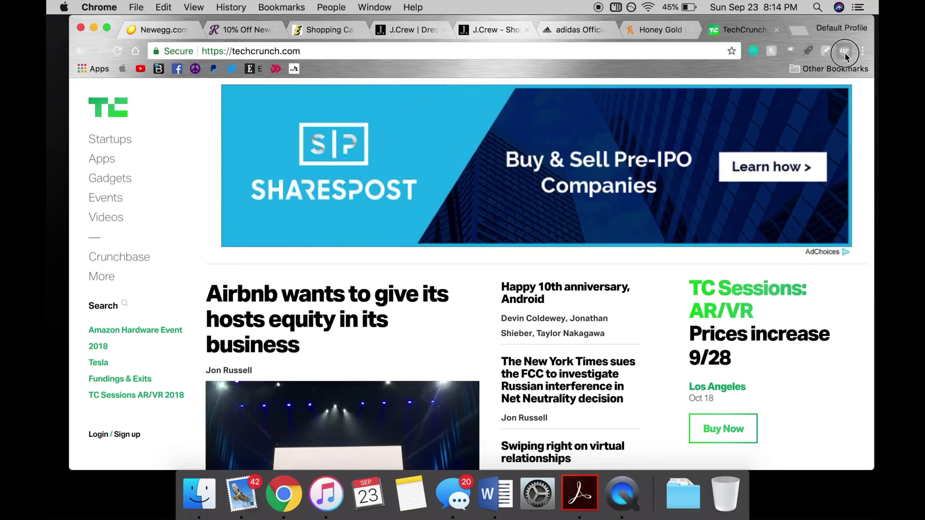
- Set Adblock Plus to 'Enabled on this site' for TechCrunch and close its popup
left_click(844, 51)
left_click(762, 132)
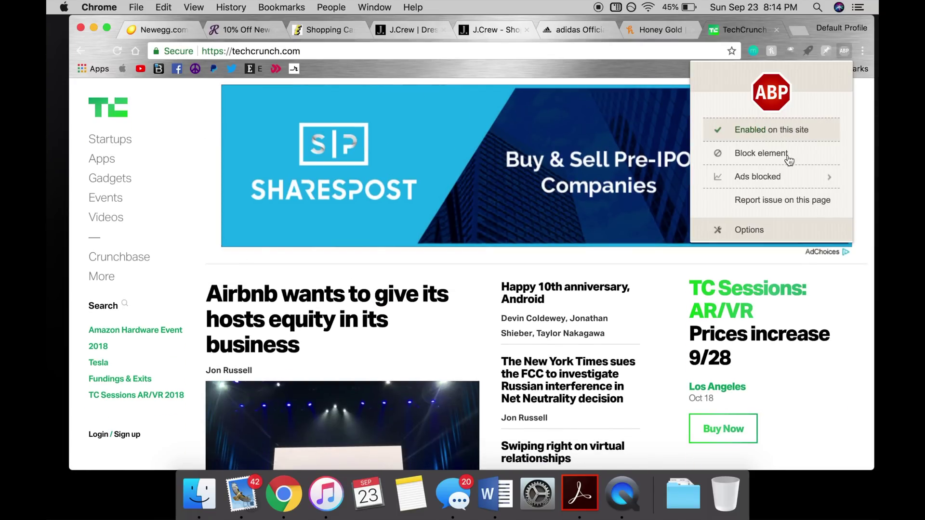
left_click(862, 123)
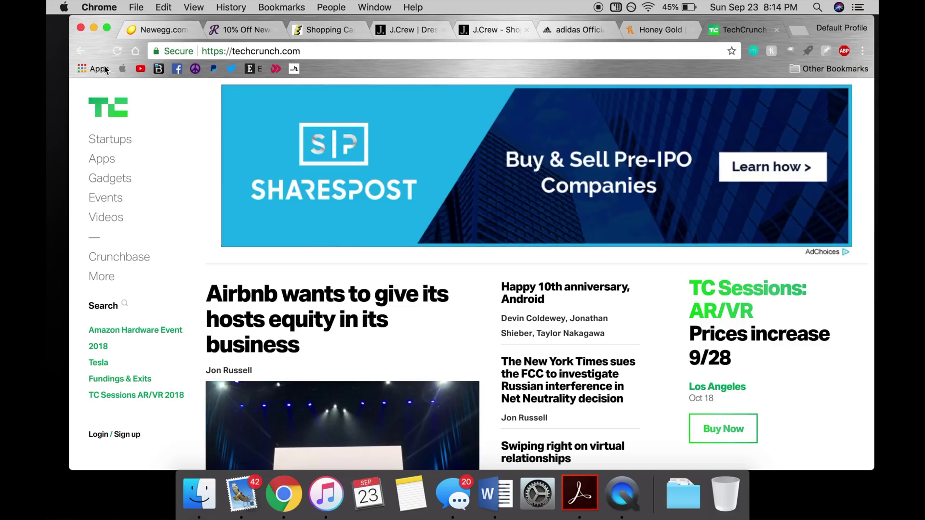
scroll(570, 192, "down", 10)
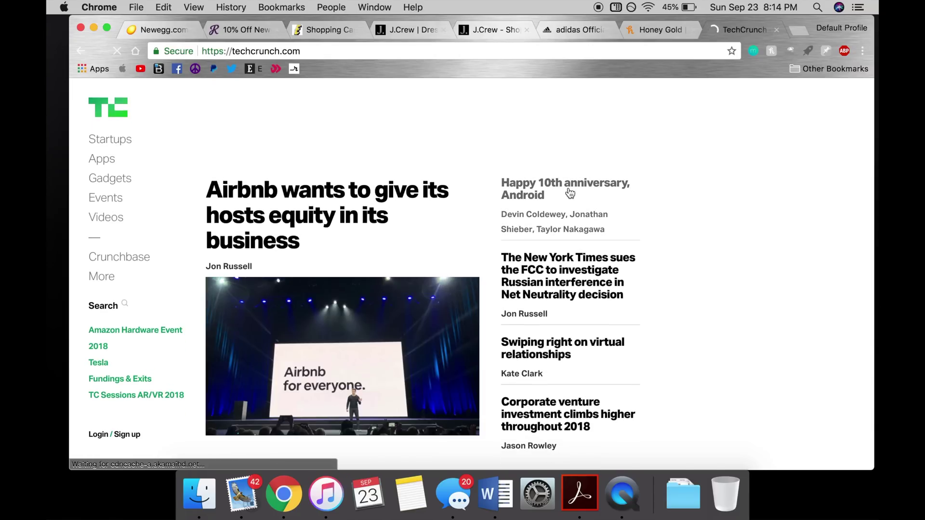
scroll(570, 194, "down", 5)
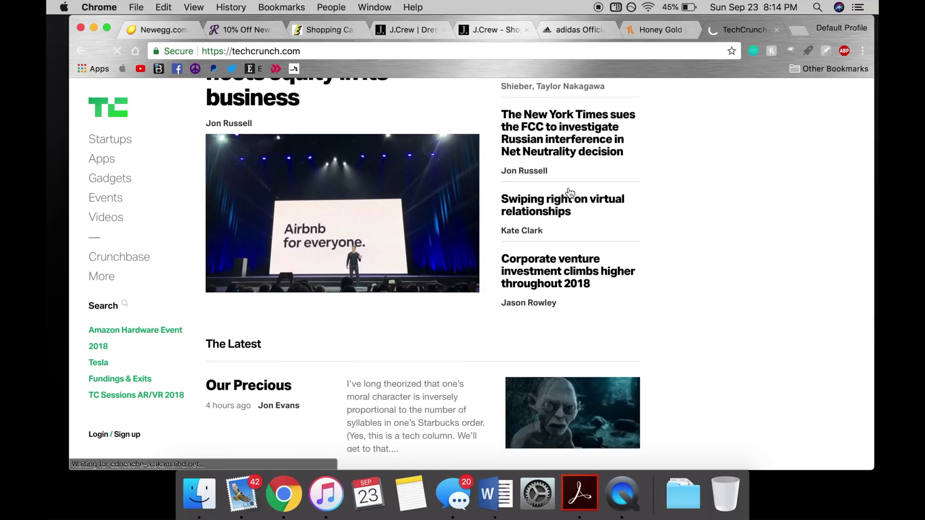
scroll(570, 194, "up", 4)
scroll(569, 193, "down", 5)
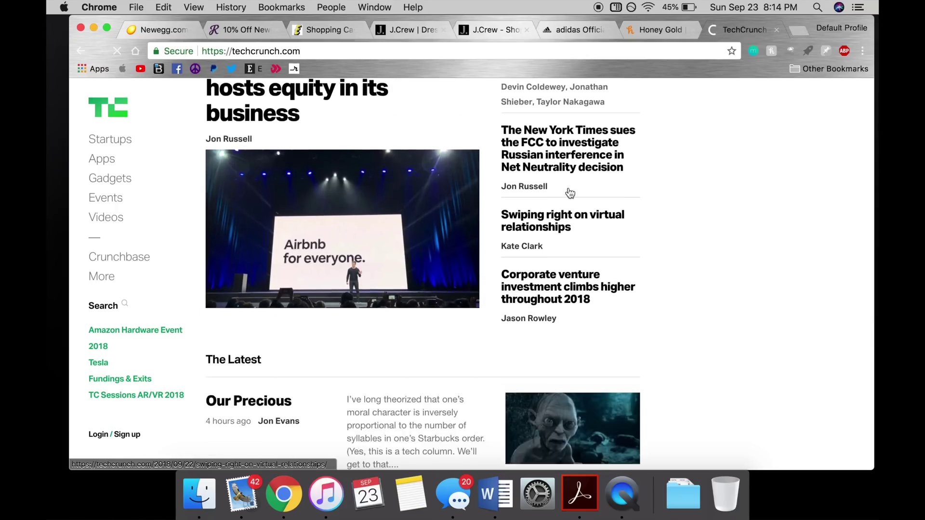
scroll(570, 192, "down", 4)
scroll(570, 193, "down", 3)
scroll(570, 193, "down", 5)
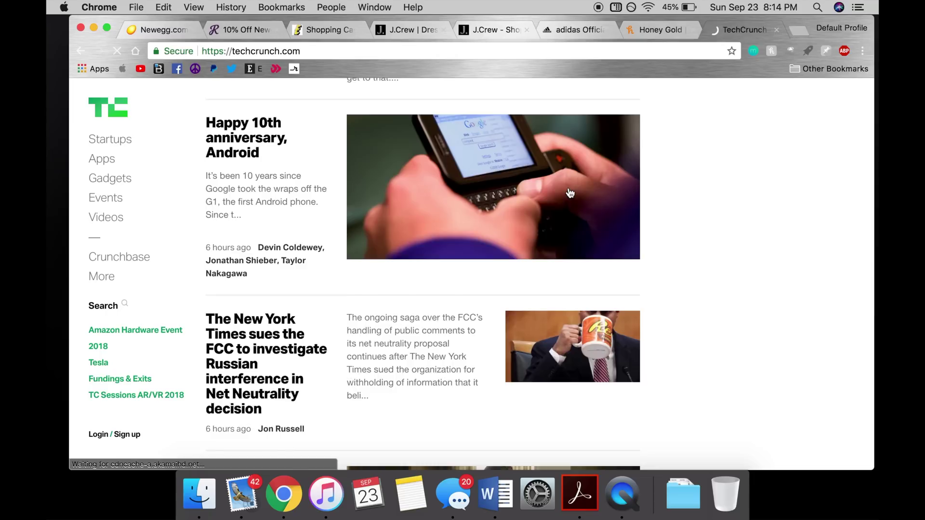
scroll(569, 193, "down", 1)
scroll(568, 192, "down", 4)
scroll(579, 187, "down", 10)
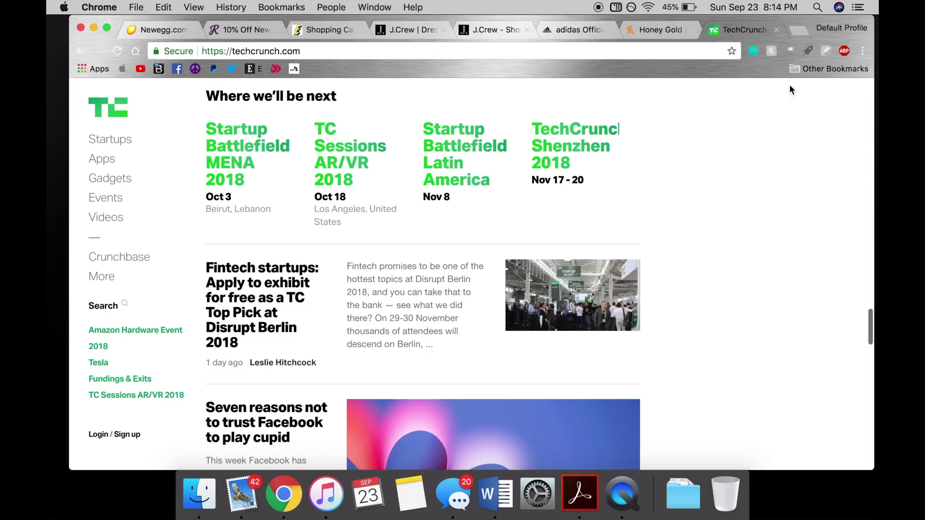
- Check the Adblock Plus 'Ads blocked' counts for TechCrunch
left_click(842, 53)
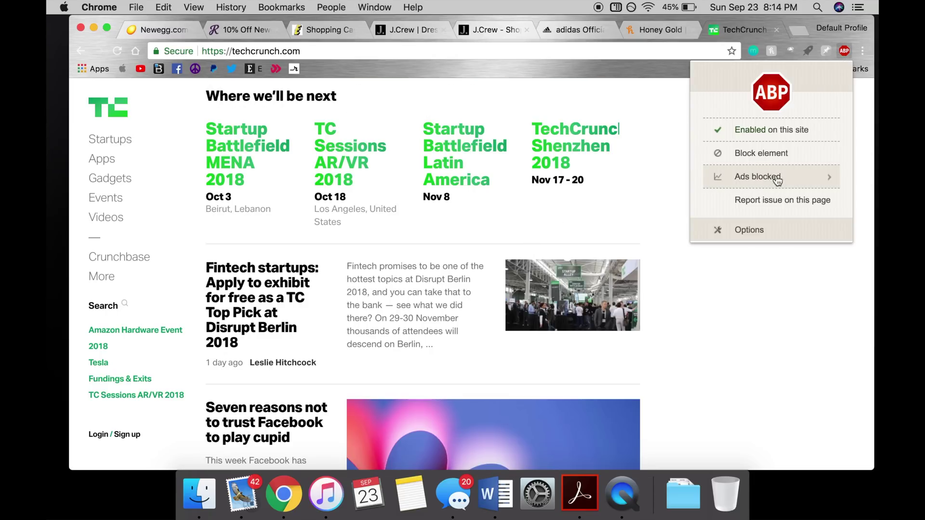
left_click(796, 182)
left_click(795, 183)
- Disable Adblock Plus on TechCrunch and reload the page
left_click(749, 131)
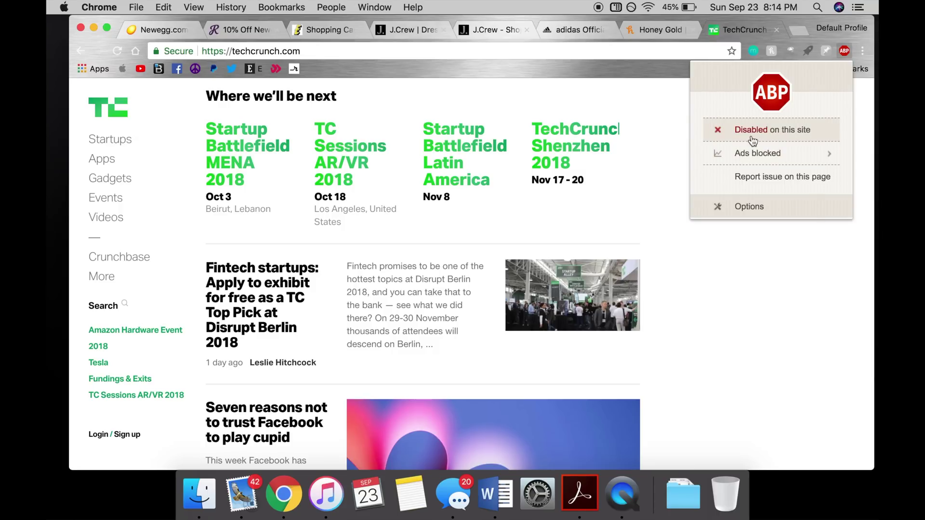
left_click(782, 275)
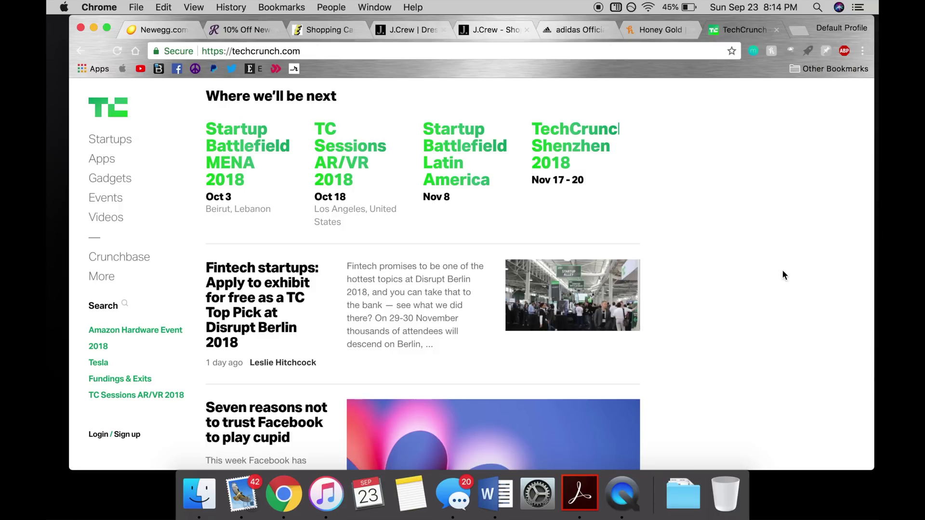
left_click(116, 52)
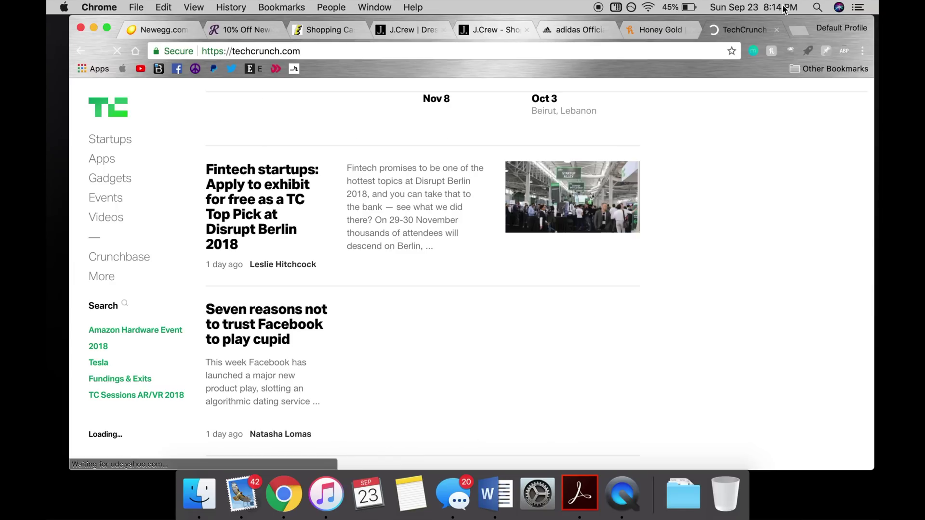